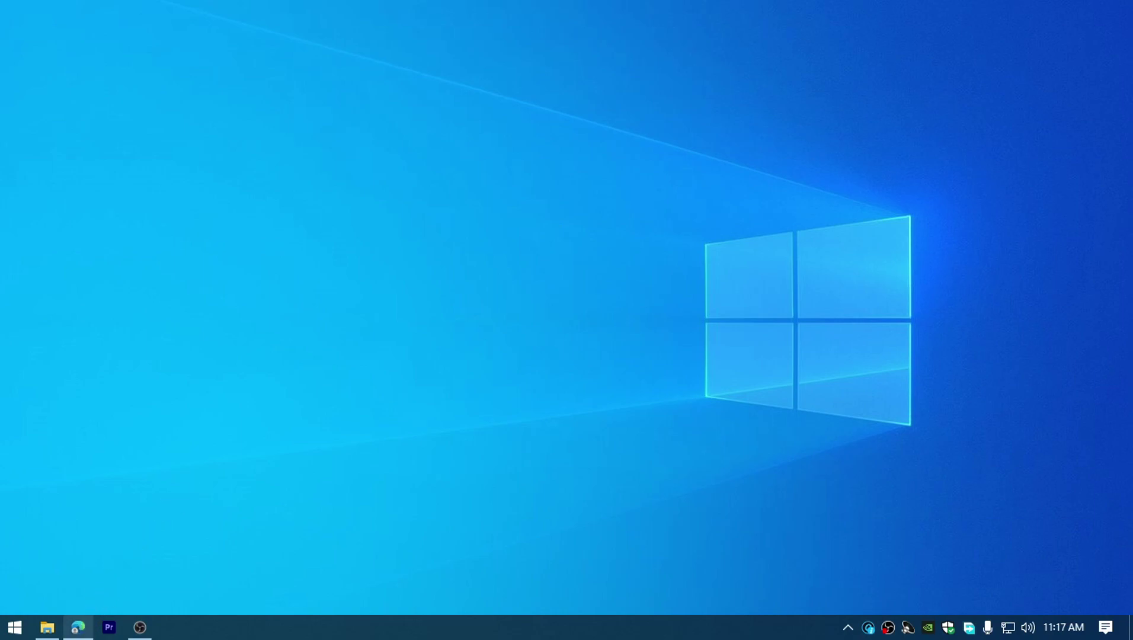
# Step: Switch to Edge and set the CUDA Toolkit download's target platform to Windows, x86_64, version 10, with the exe (local) installer
pyautogui.click(78, 626)
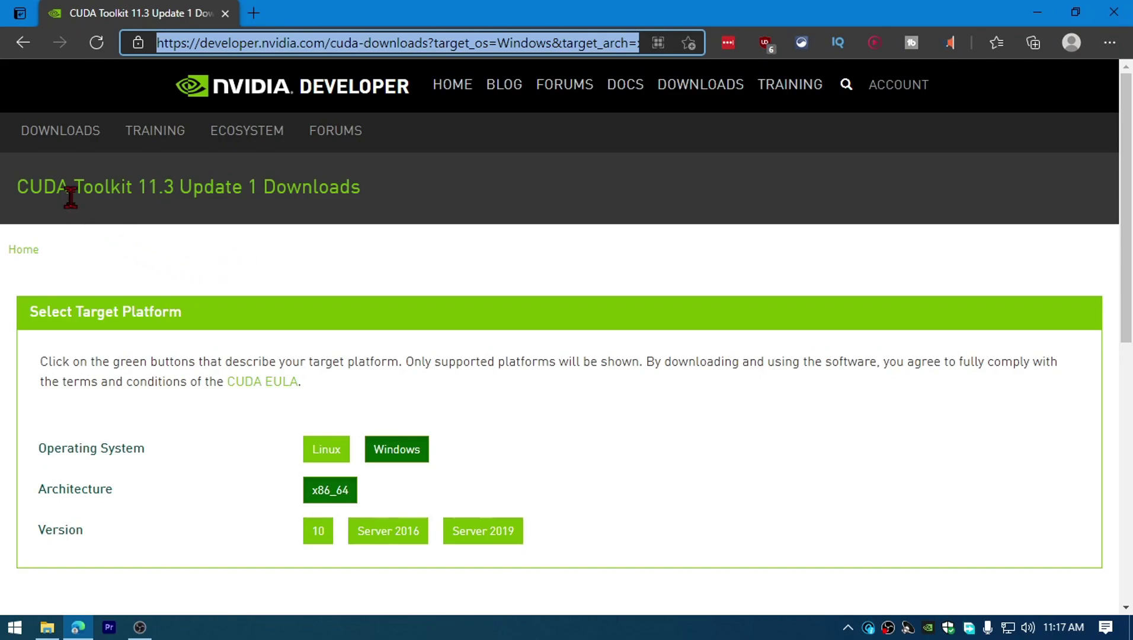
pyautogui.moveTo(98, 186); pyautogui.dragTo(176, 171)
pyautogui.scroll(-3, 359, 334)
pyautogui.scroll(1, 566, 372)
pyautogui.scroll(1, 567, 370)
pyautogui.click(395, 451)
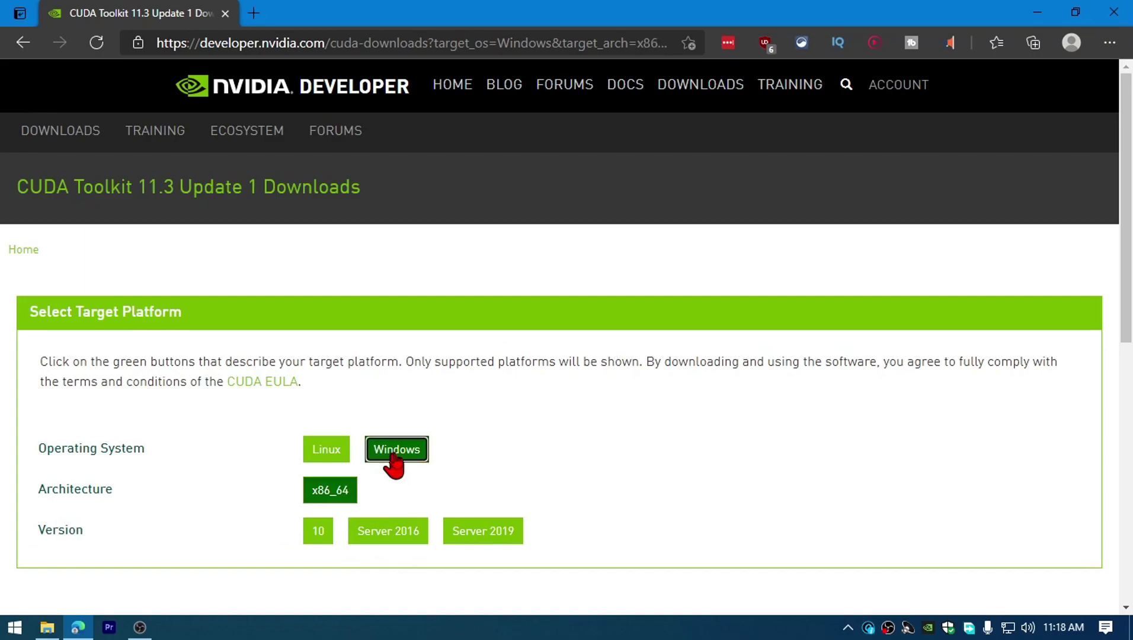
pyautogui.click(332, 490)
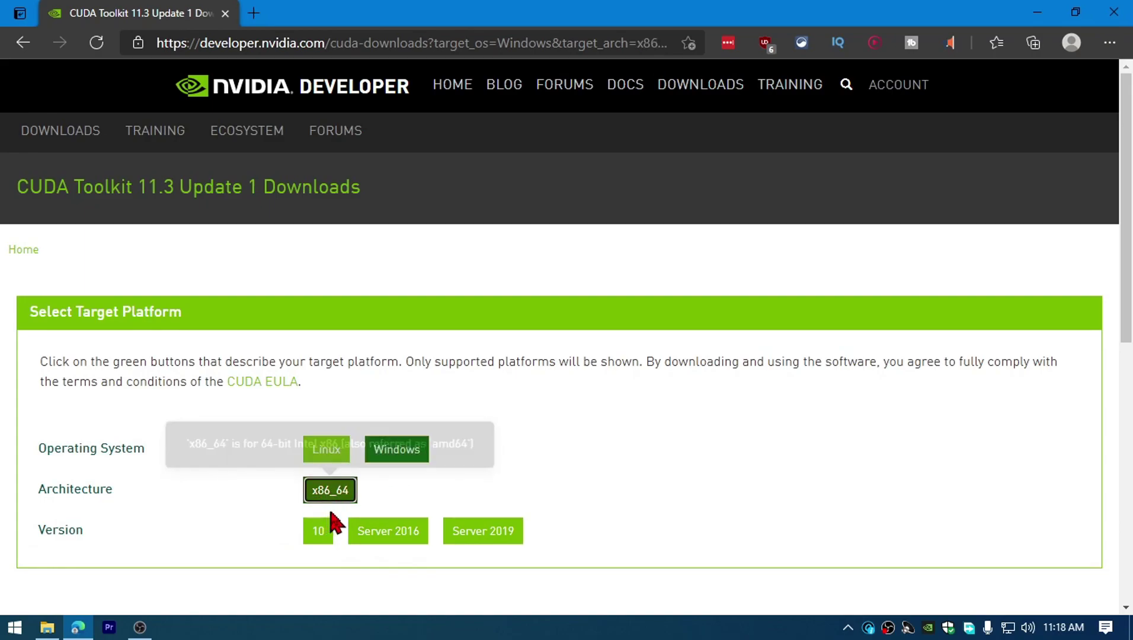
pyautogui.scroll(-2, 363, 483)
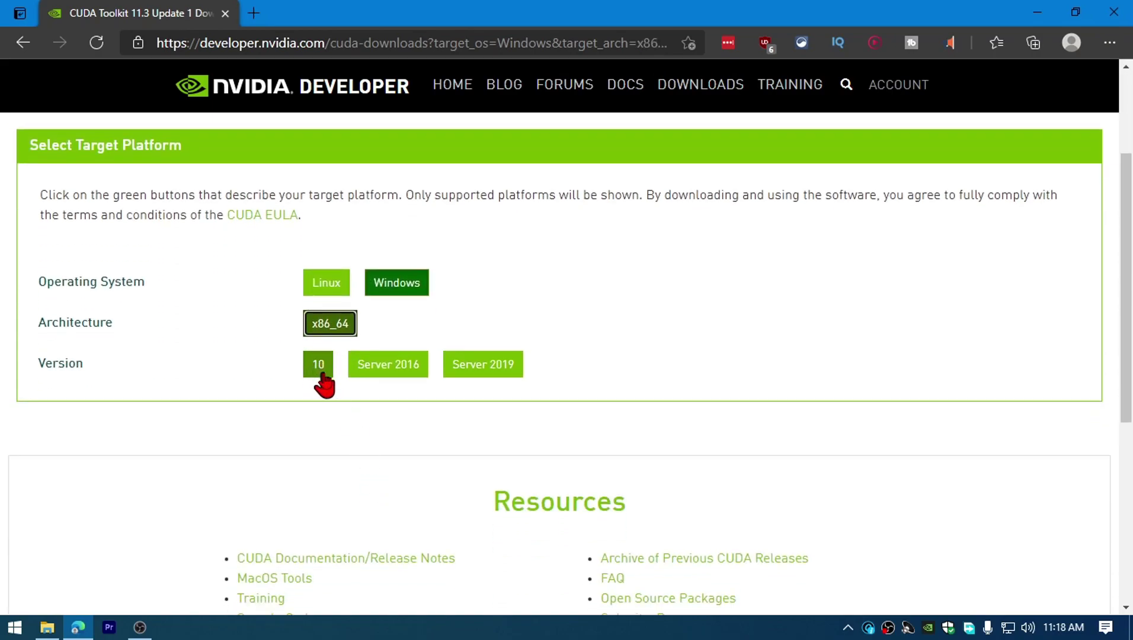
pyautogui.click(322, 369)
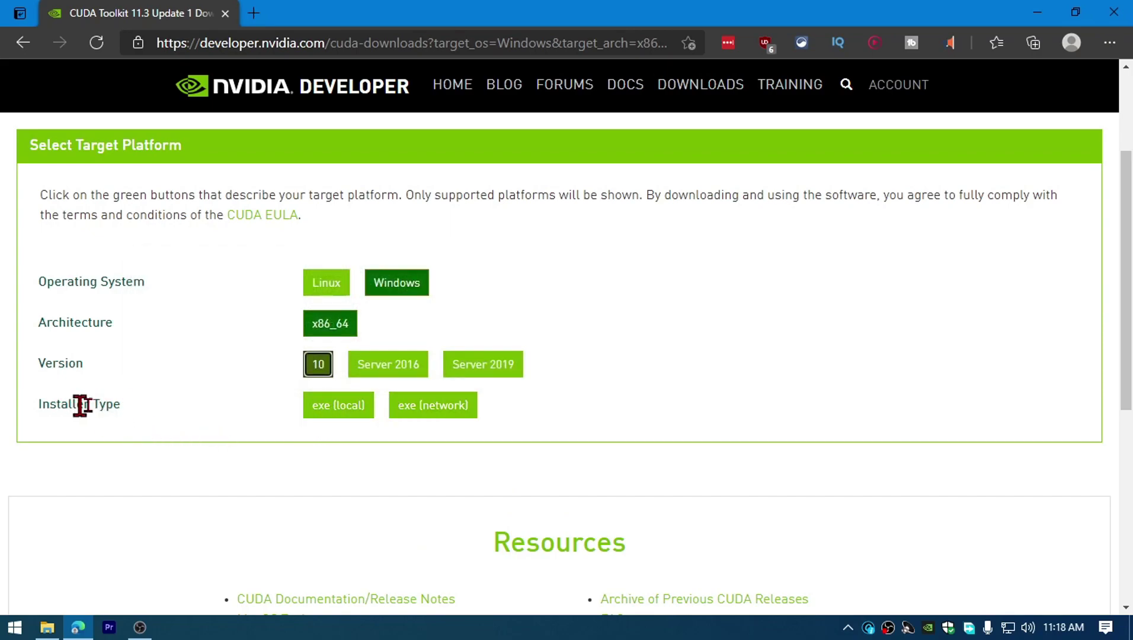
pyautogui.click(342, 412)
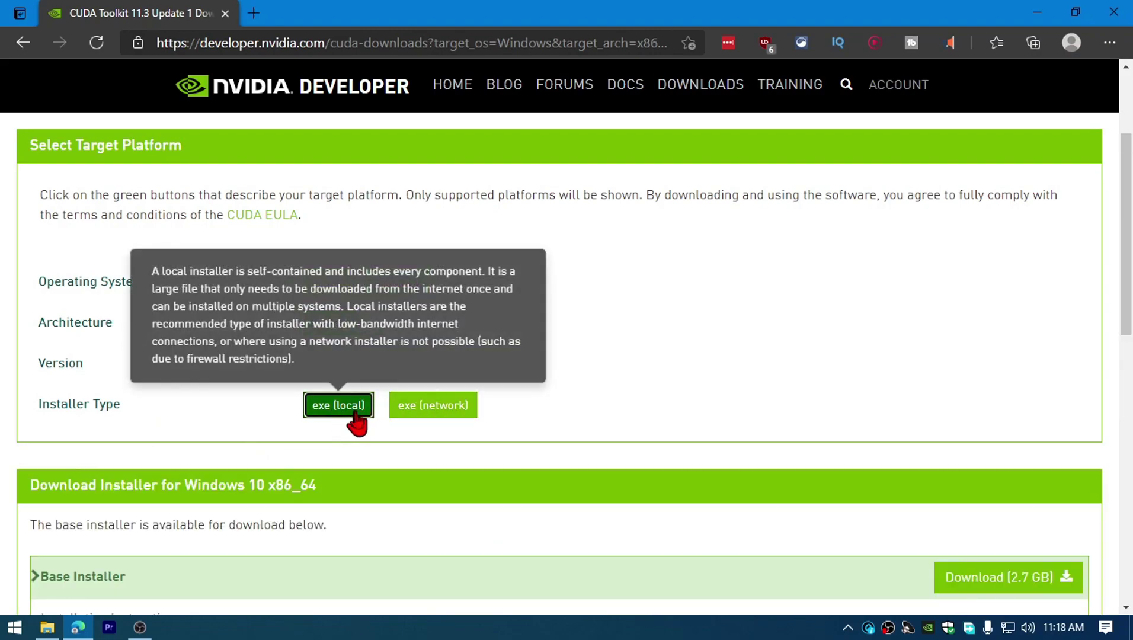
pyautogui.scroll(-3, 681, 474)
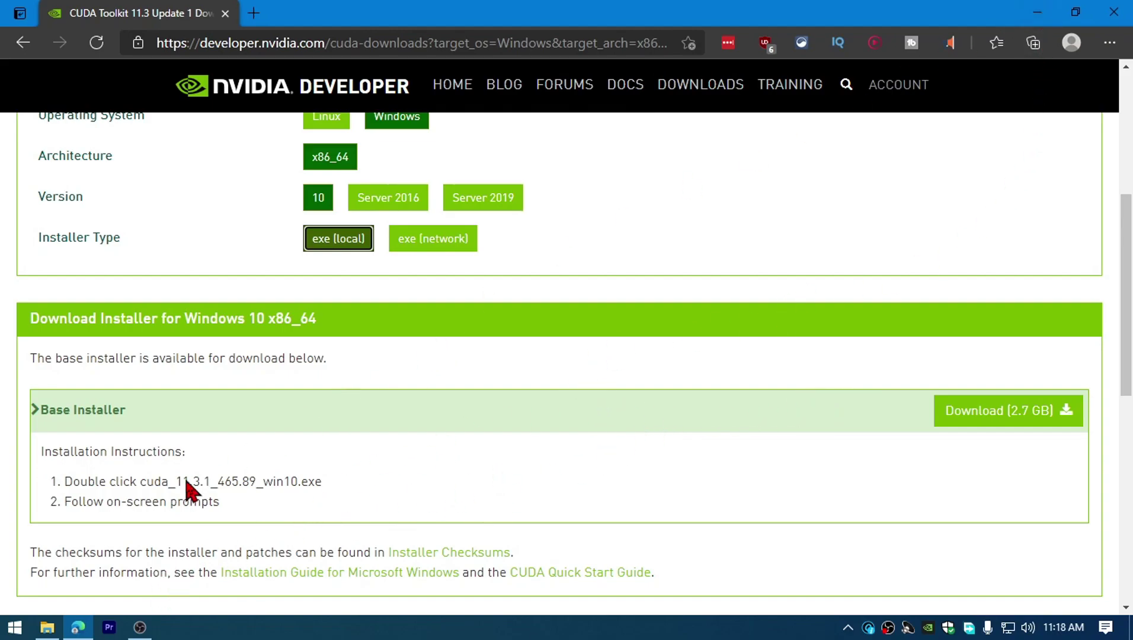
# Step: Run the cuda_11.3.1_465.89_win10 installer from File Explorer and accept the default extraction path
pyautogui.click(48, 627)
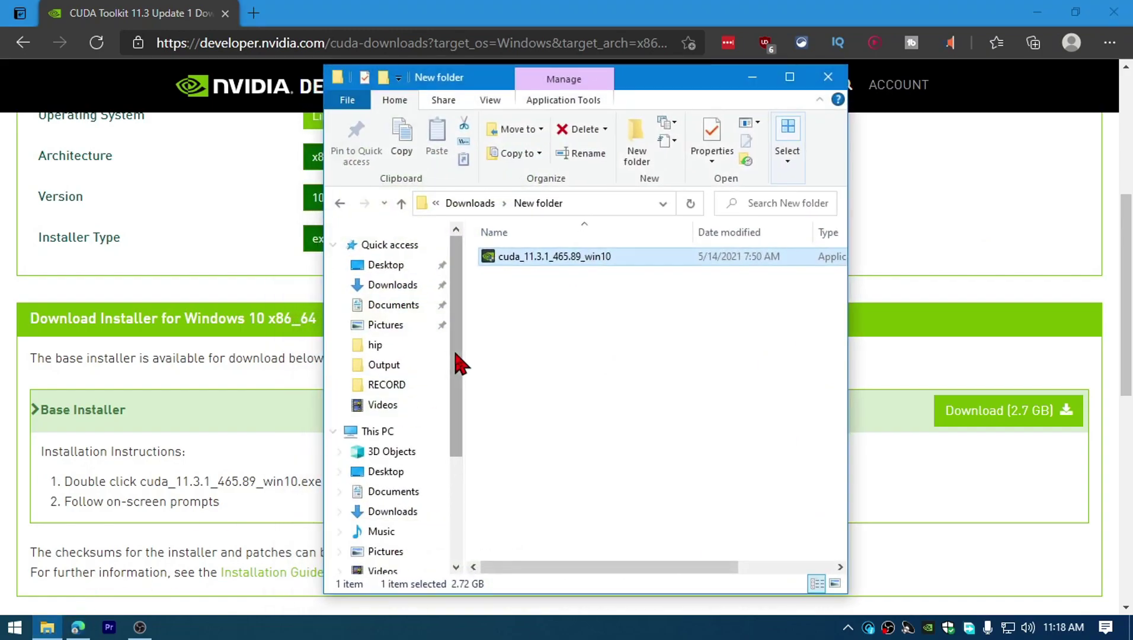
pyautogui.doubleClick(569, 257)
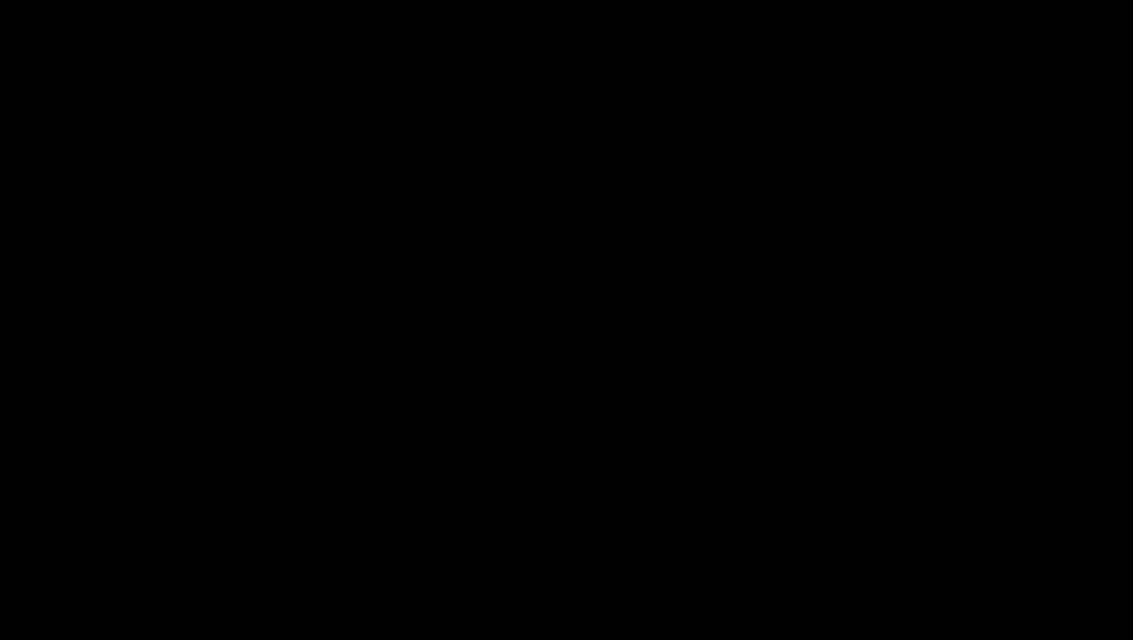
pyautogui.click(561, 349)
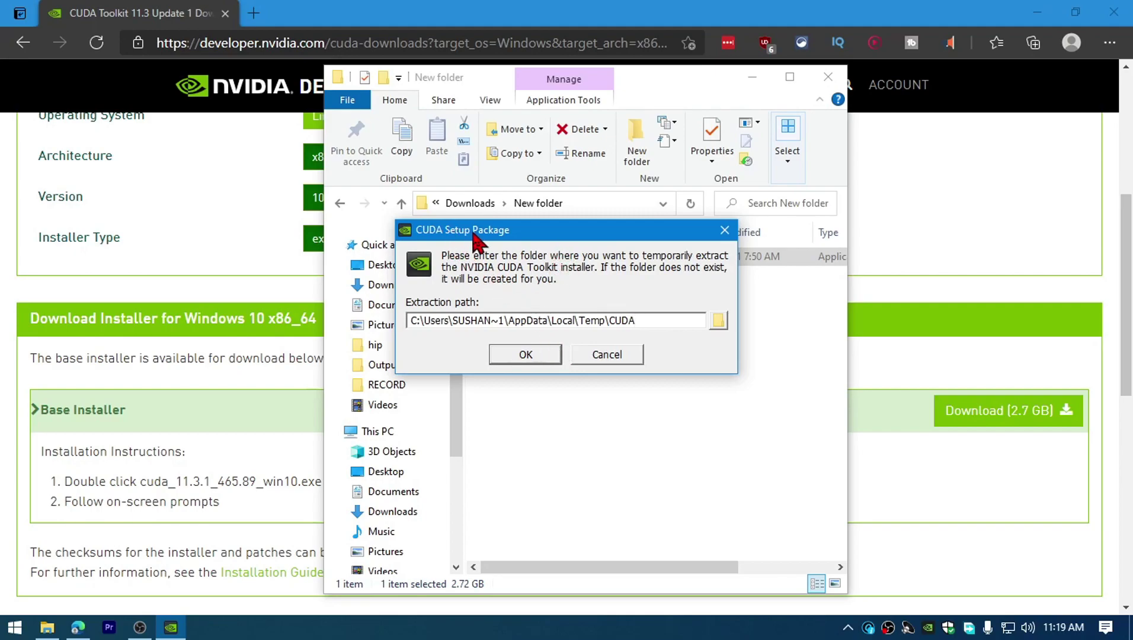
pyautogui.click(526, 355)
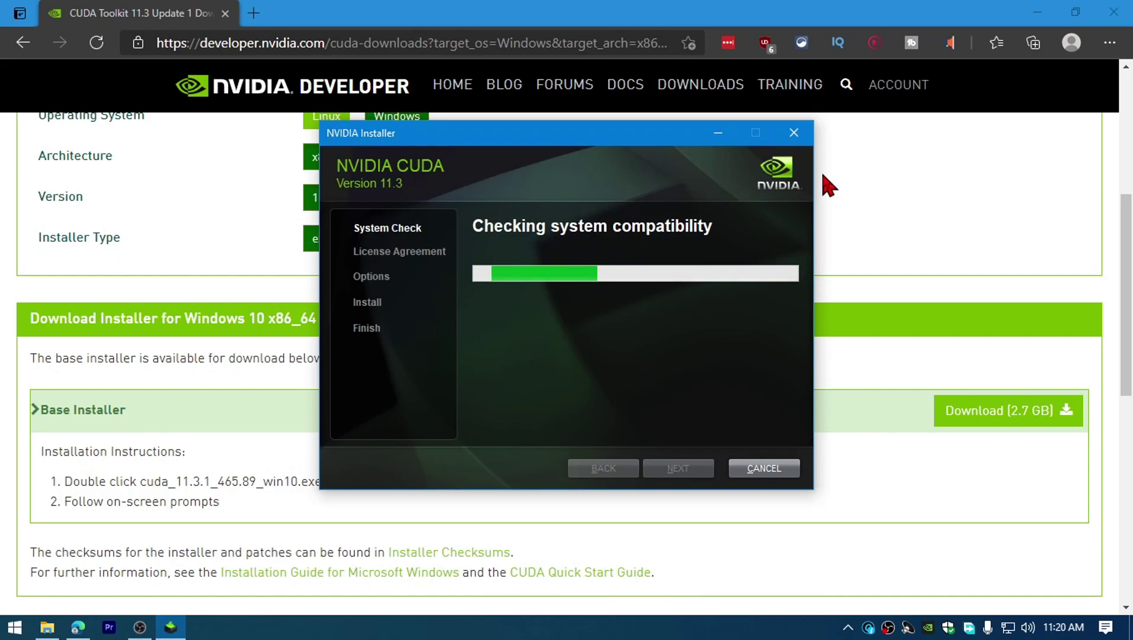
# Step: Look through the NVIDIA software license agreement and accept it
pyautogui.scroll(-2, 626, 384)
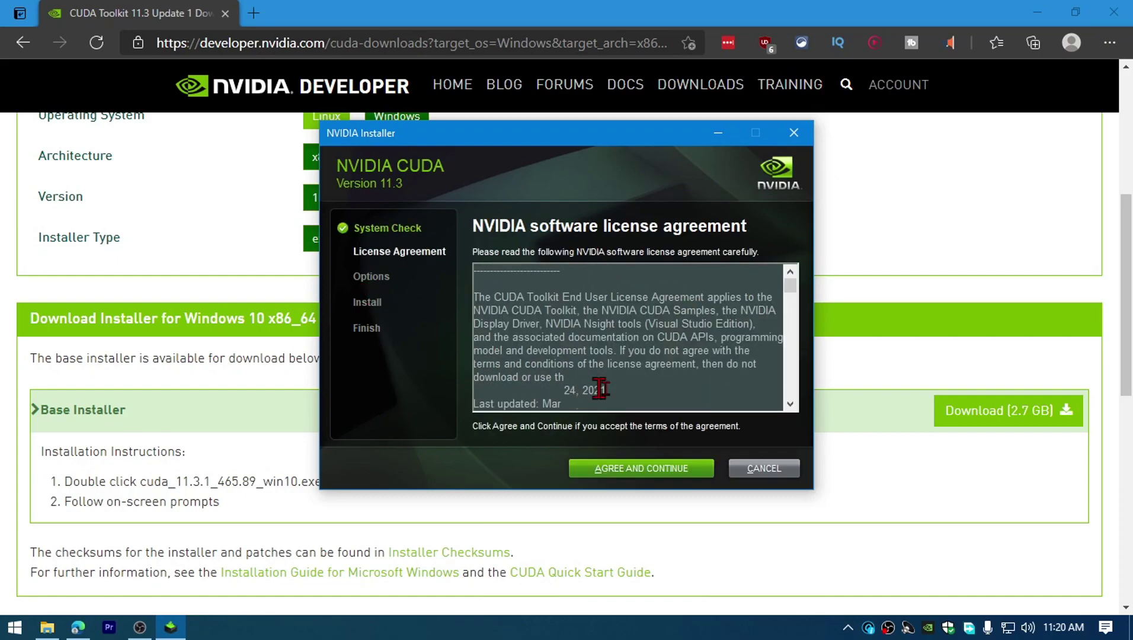
pyautogui.scroll(-5, 626, 379)
pyautogui.scroll(-15, 793, 299)
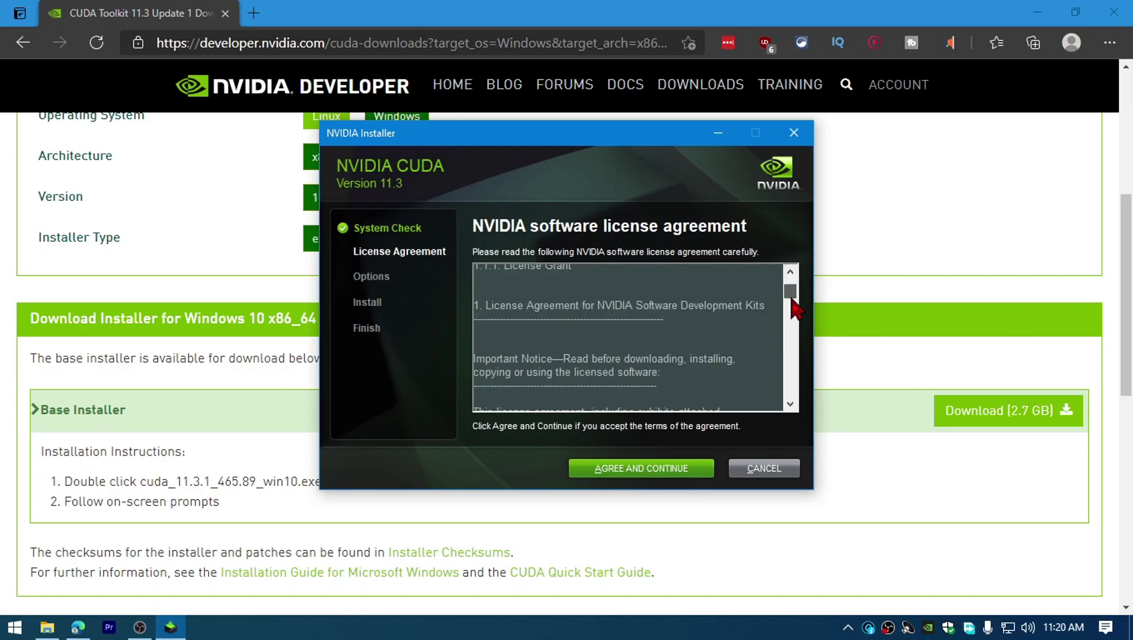
pyautogui.click(653, 471)
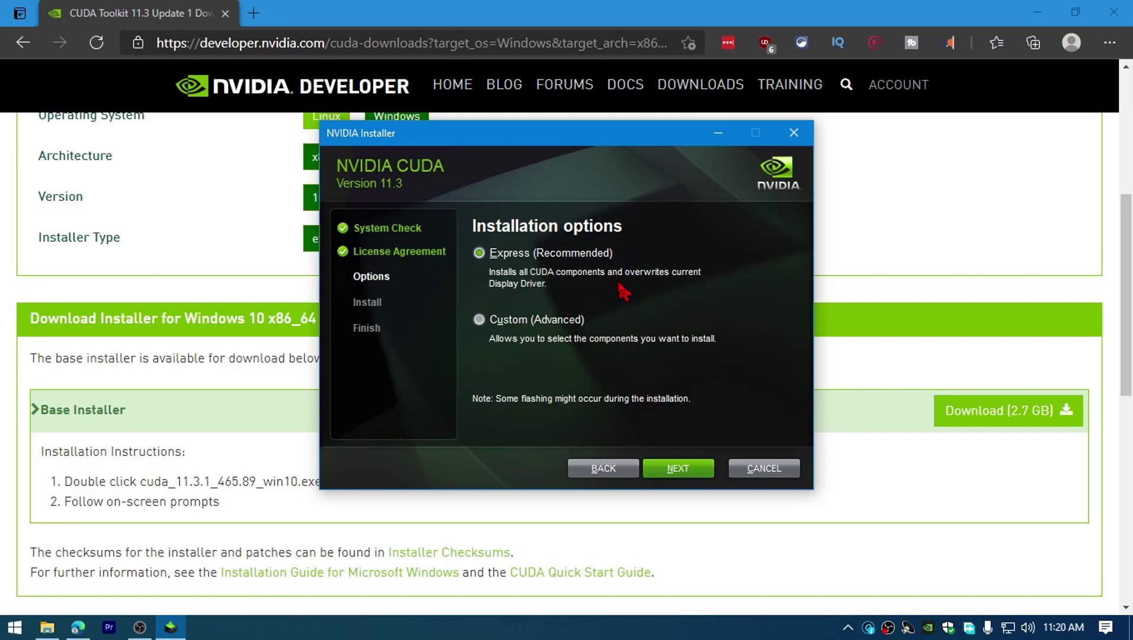
# Step: Start the Express (Recommended) installation, acknowledging that it continues without a supported Visual Studio version
pyautogui.click(678, 469)
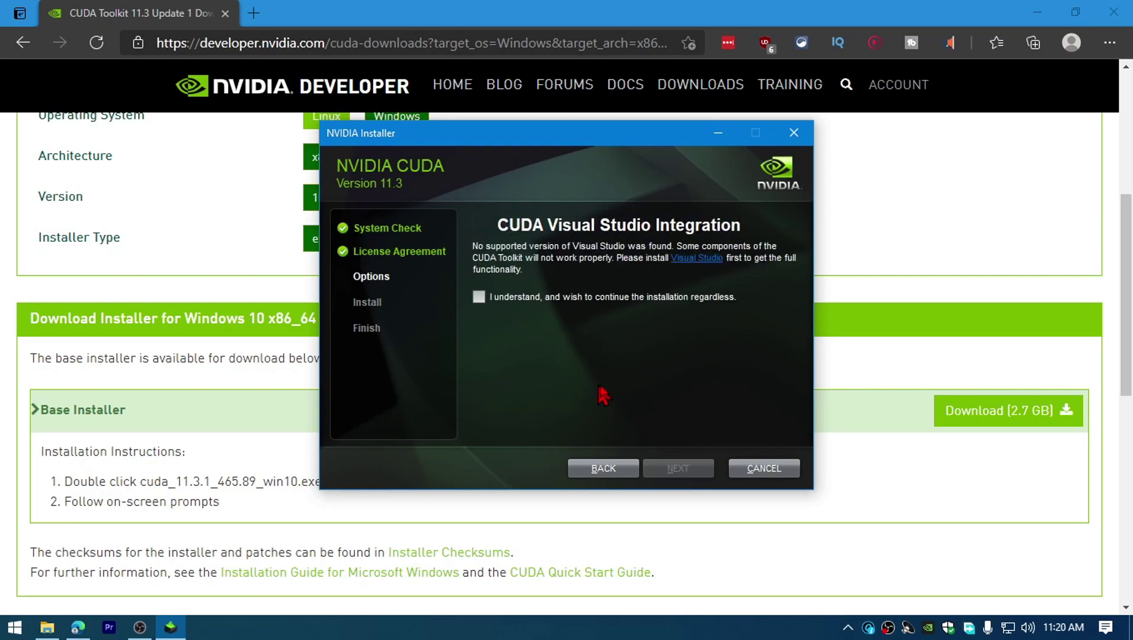
pyautogui.click(480, 296)
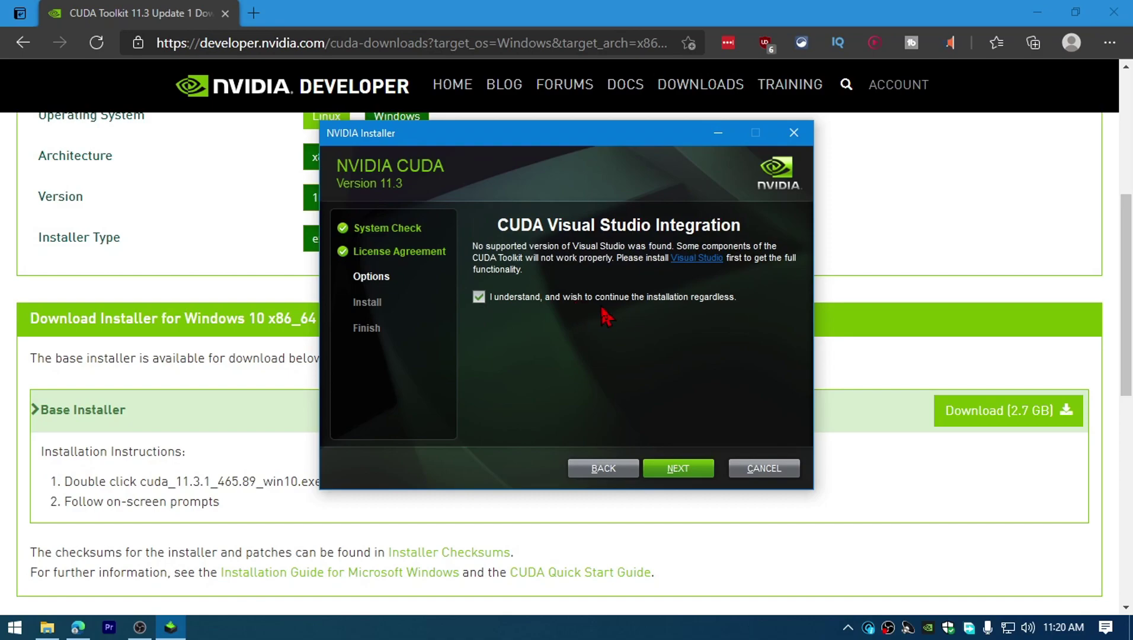
pyautogui.click(686, 470)
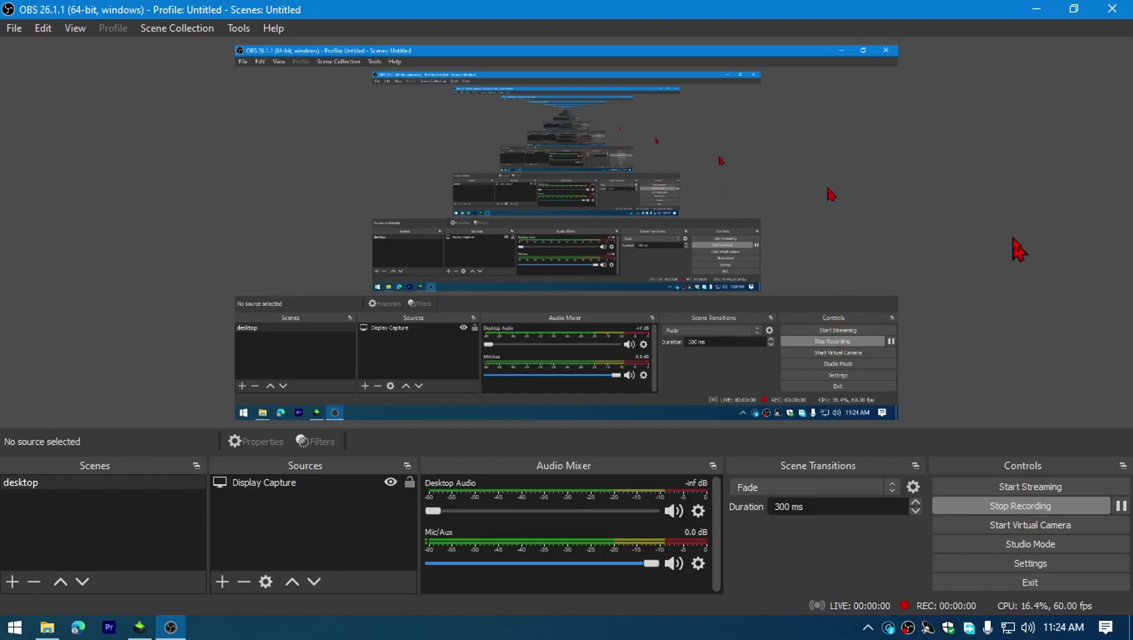
# Step: Get the OBS window out of the way and dismiss the Advanced System Care startup item notification
pyautogui.click(1038, 8)
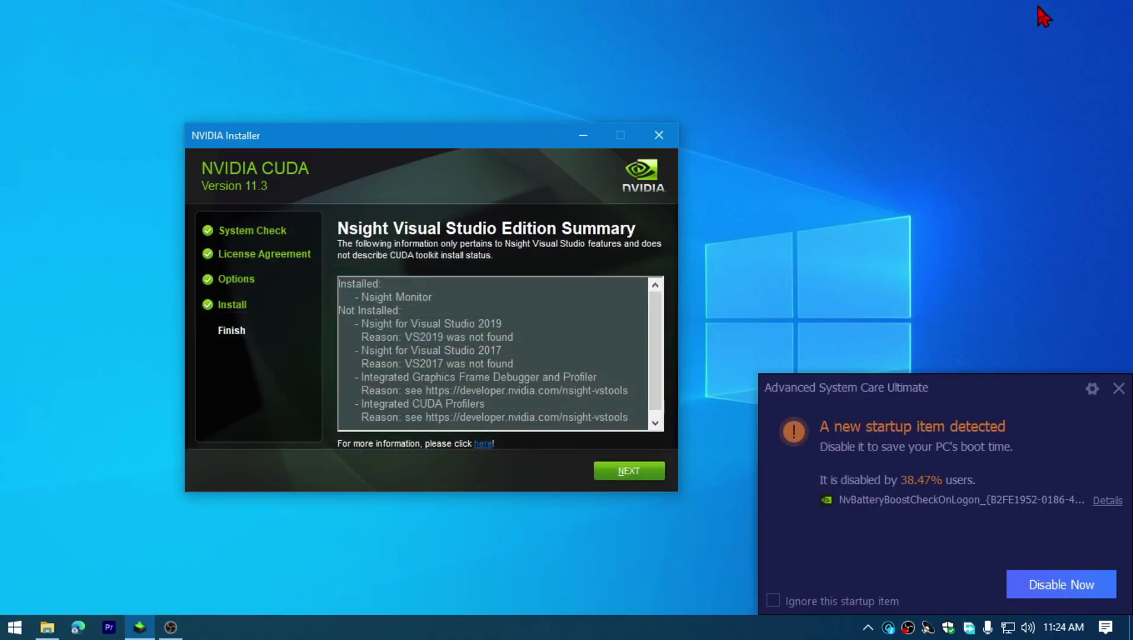
pyautogui.click(1118, 388)
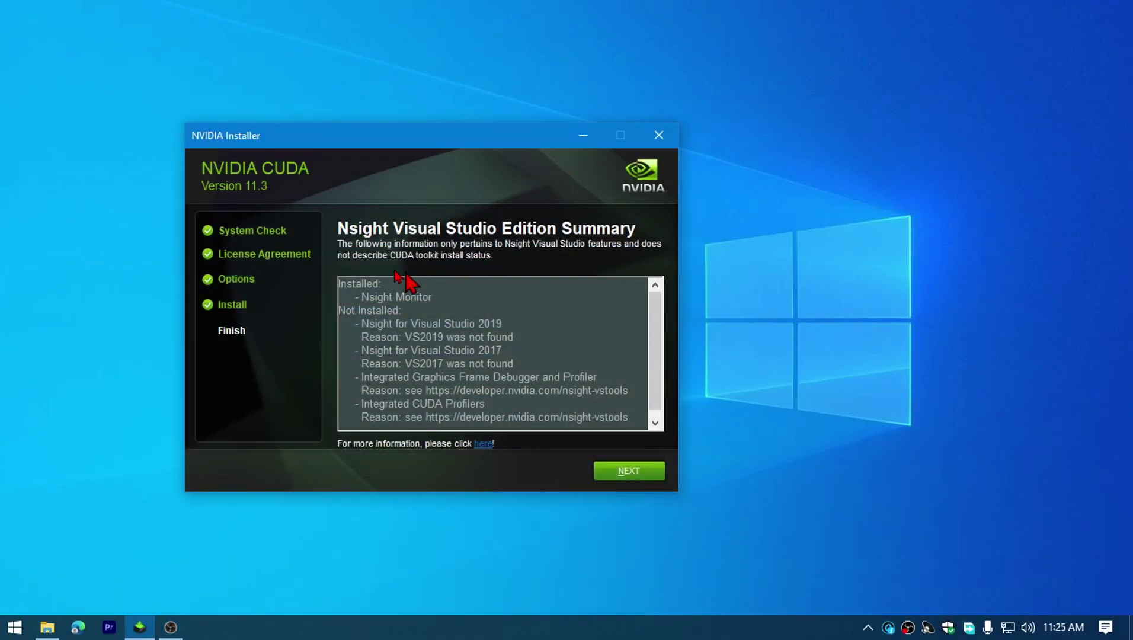
pyautogui.click(1116, 388)
pyautogui.click(171, 627)
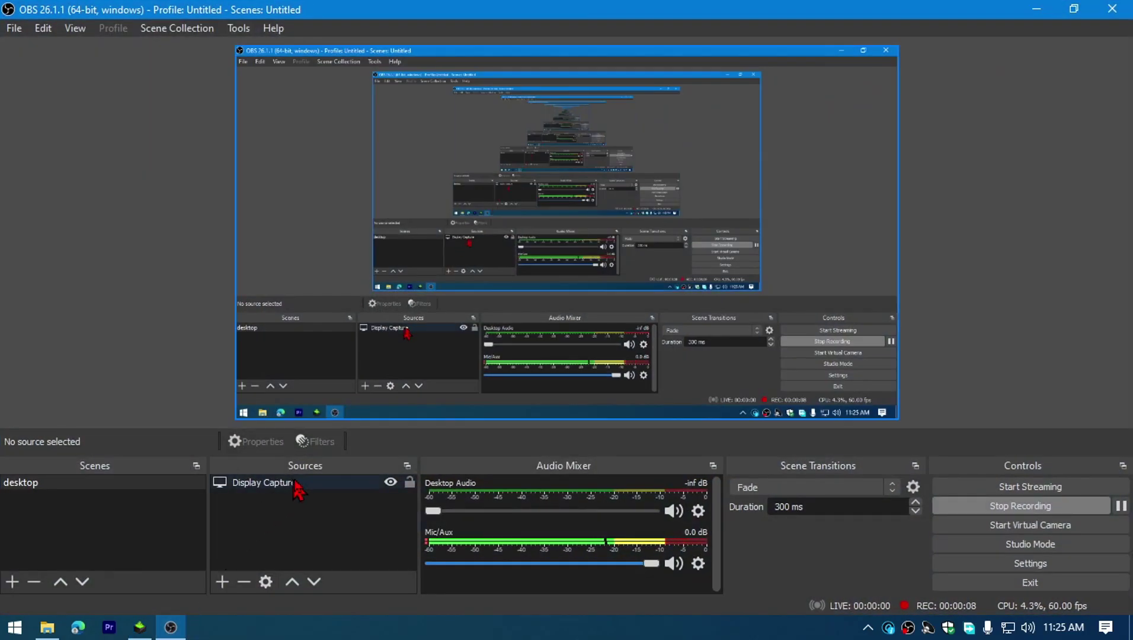
pyautogui.click(1043, 11)
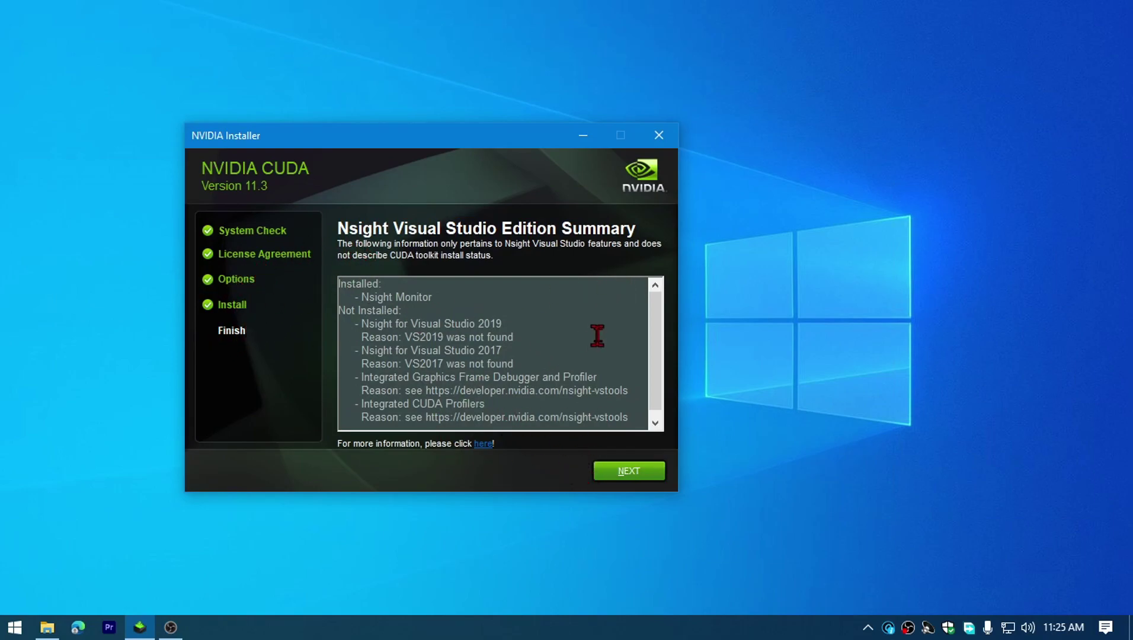
# Step: Review the Nsight Visual Studio Edition summary and finish the installer, keeping the GeForce Experience shortcut and launch options
pyautogui.scroll(-1, 645, 344)
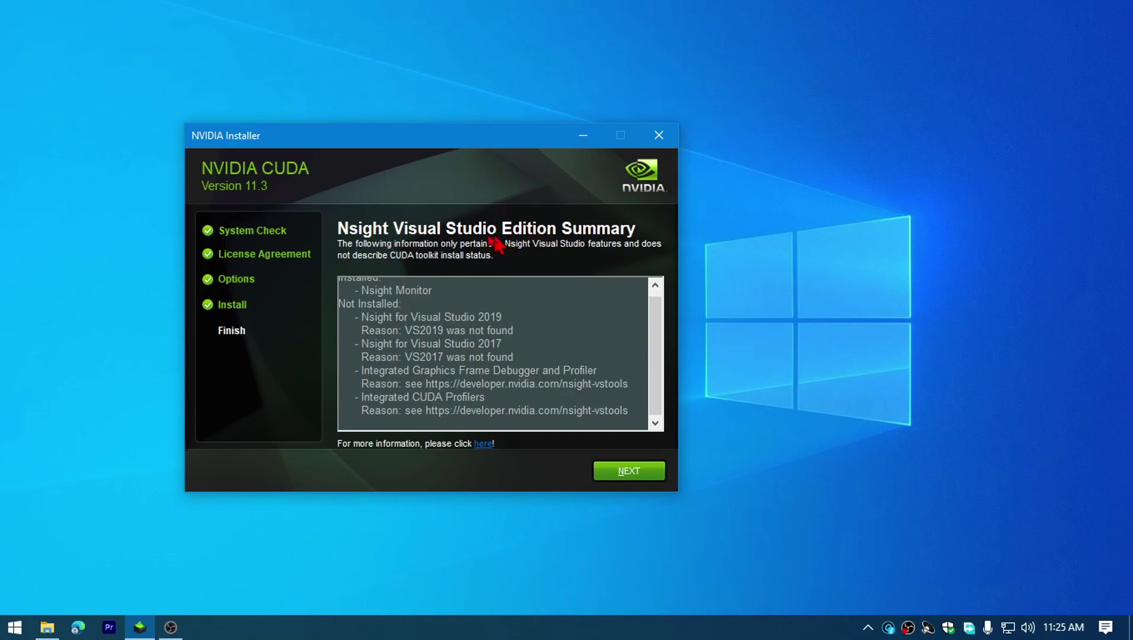
pyautogui.click(645, 470)
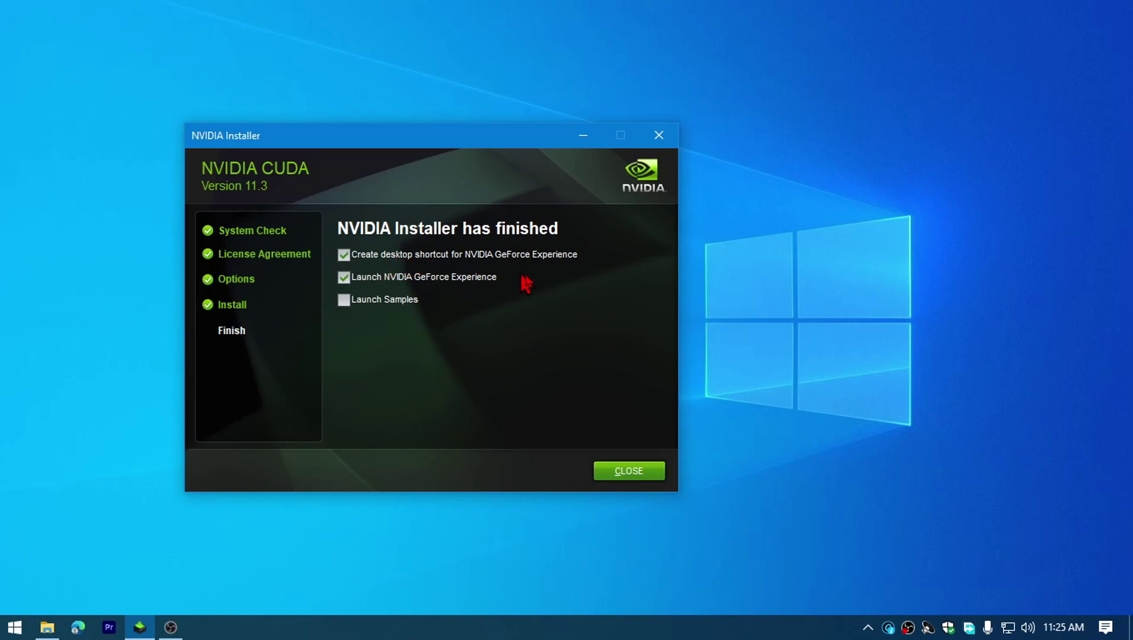
pyautogui.click(630, 470)
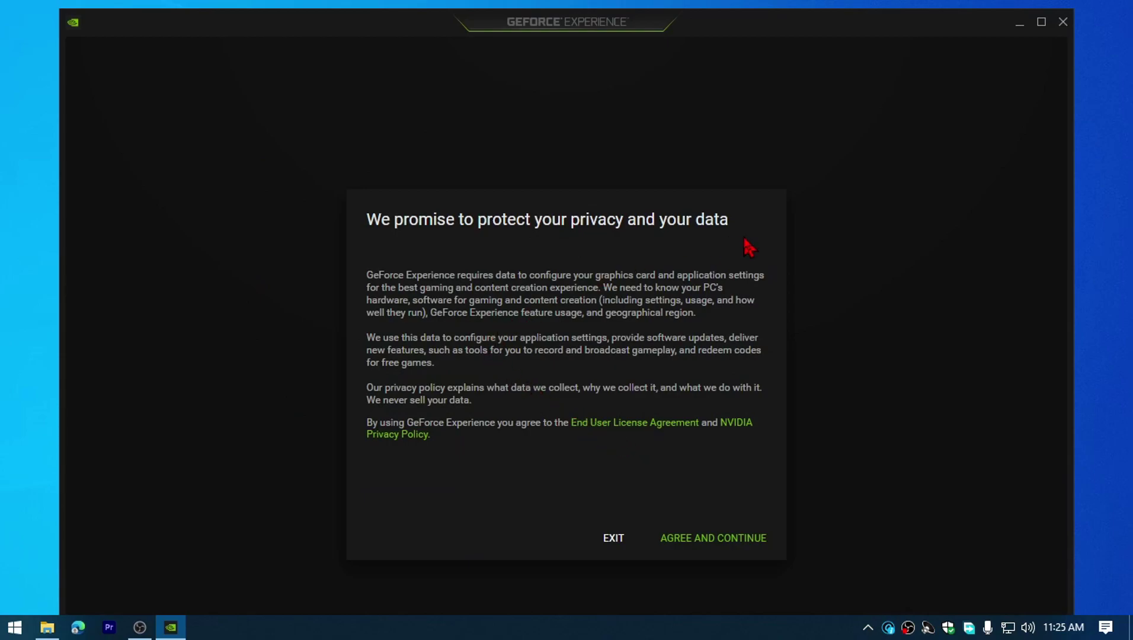
# Step: Agree to the GeForce Experience privacy terms, dismiss its login window, and exit GeForce Experience
pyautogui.click(717, 537)
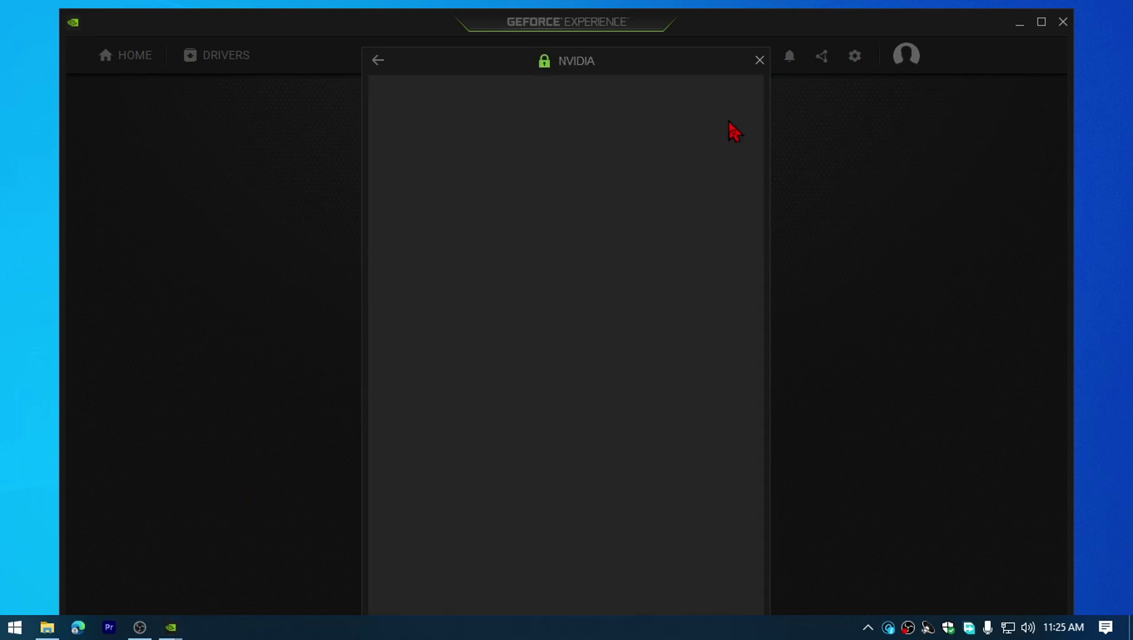
pyautogui.click(759, 60)
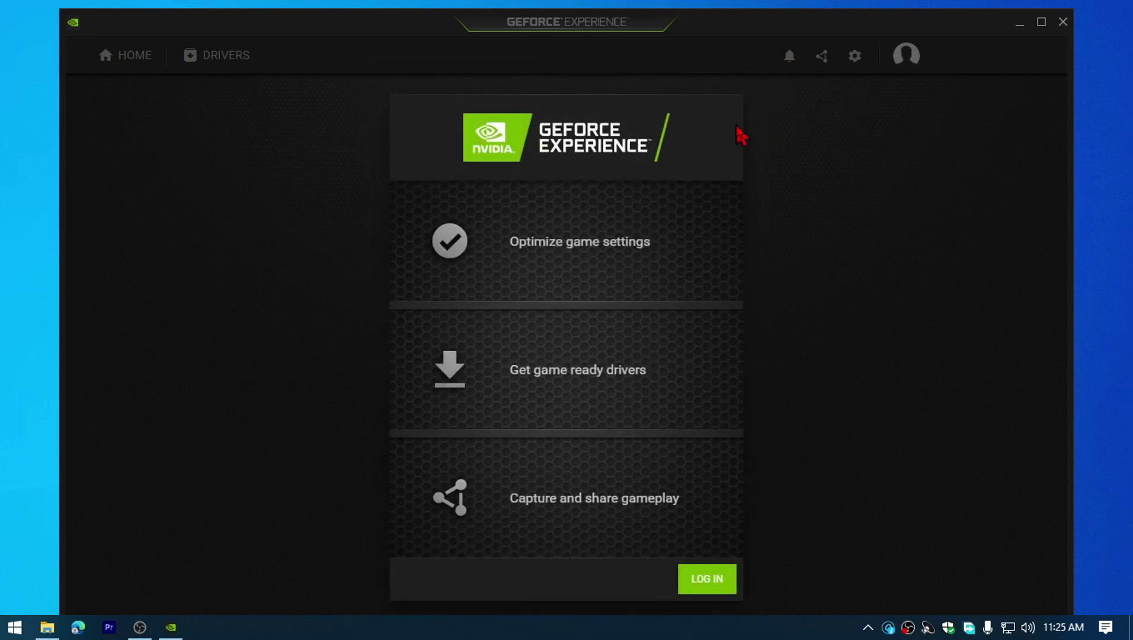
pyautogui.doubleClick(736, 31)
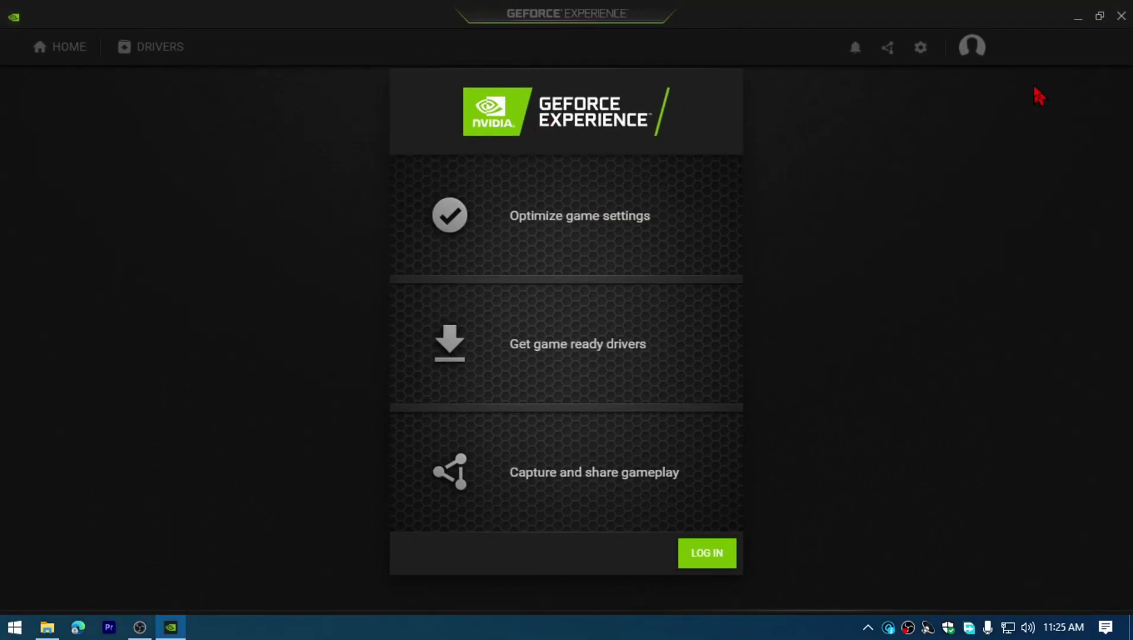
pyautogui.click(1122, 16)
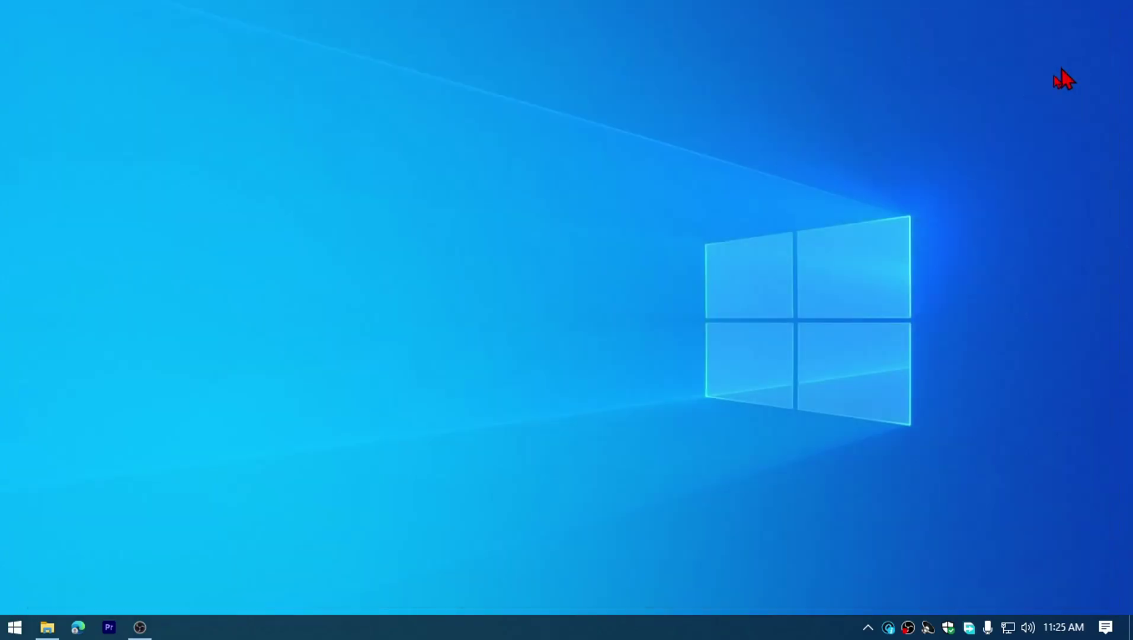
# Step: Switch to Premiere Pro and create a new project named test, using the Mercury Playback Engine GPU Acceleration (CUDA) renderer
pyautogui.click(109, 626)
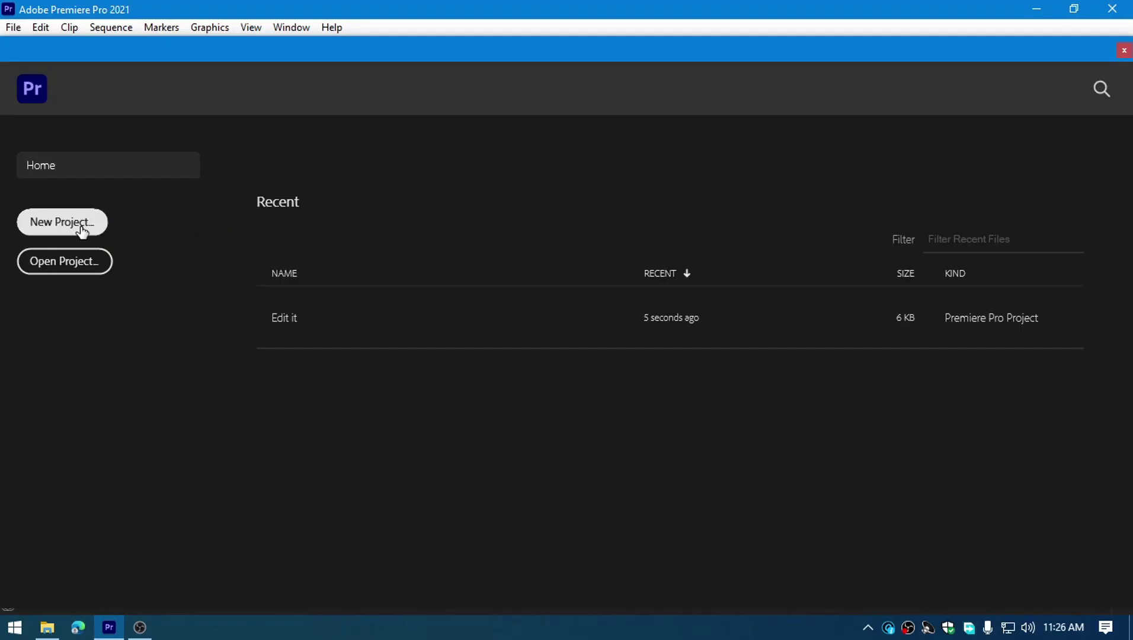
pyautogui.click(47, 223)
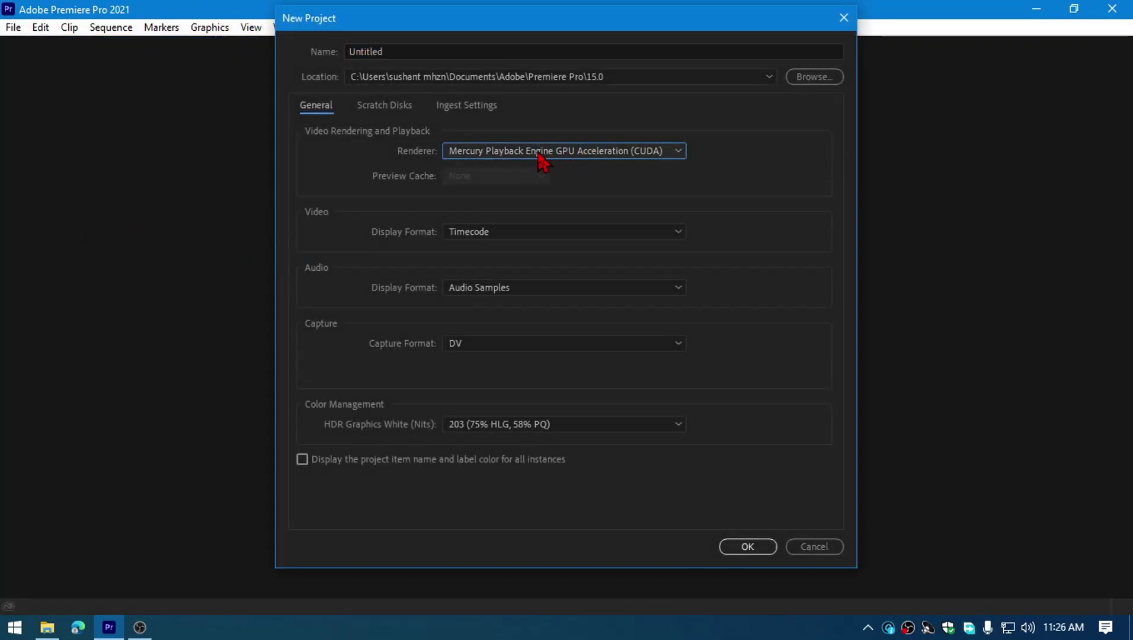
pyautogui.click(541, 154)
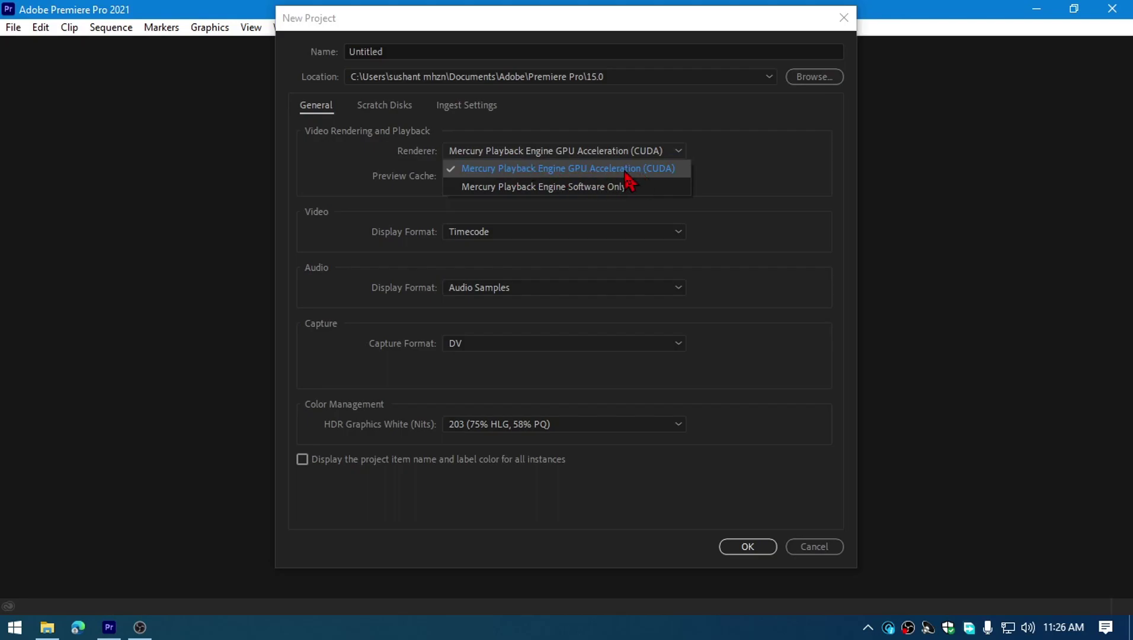
pyautogui.click(539, 42)
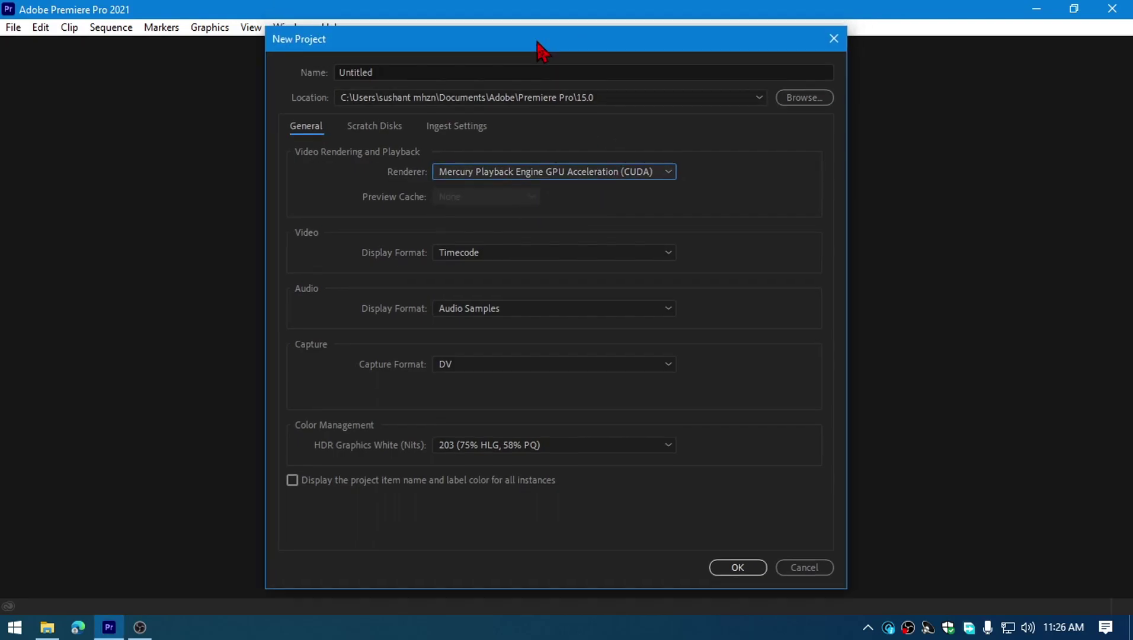
pyautogui.moveTo(471, 71); pyautogui.dragTo(337, 73)
pyautogui.write('test')
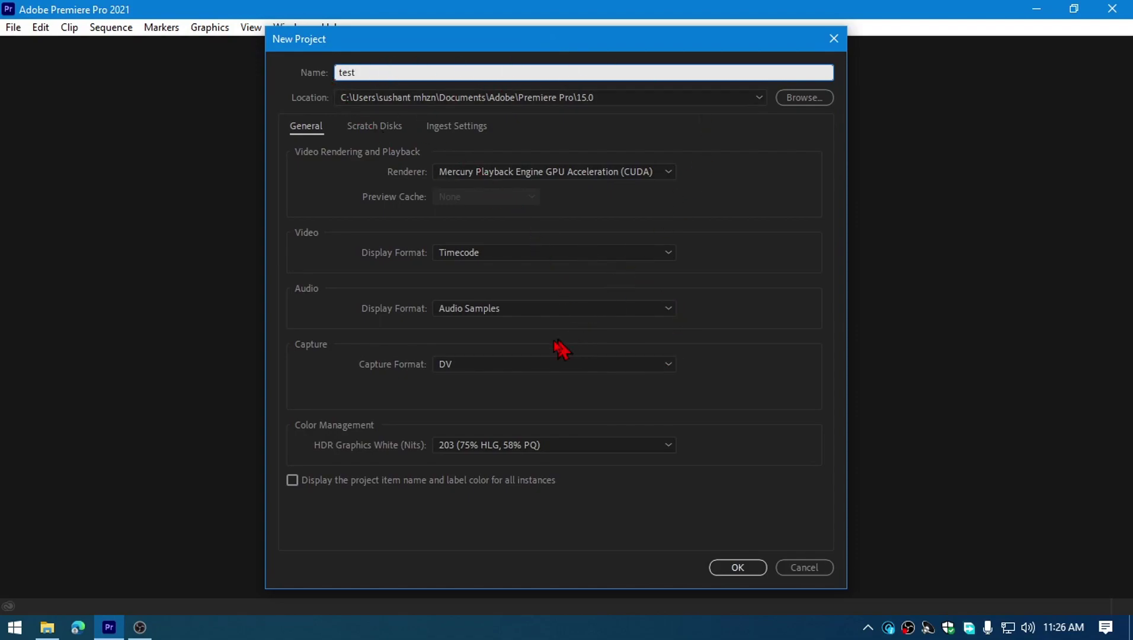
pyautogui.click(743, 570)
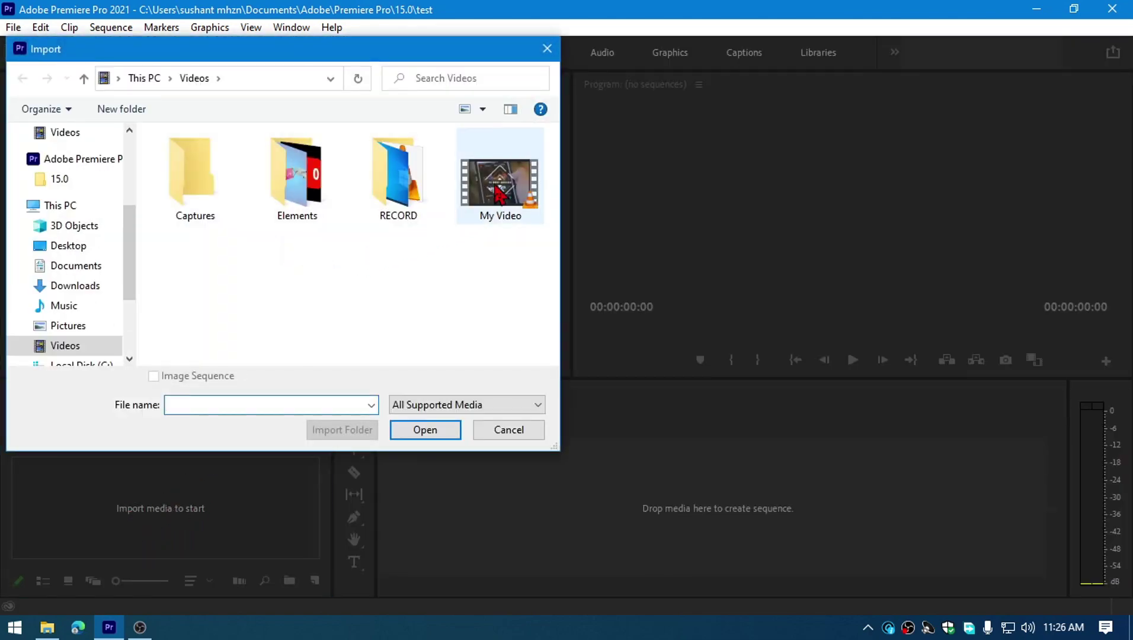
# Step: Import the My Video clip from the Videos folder into the project
pyautogui.doubleClick(498, 219)
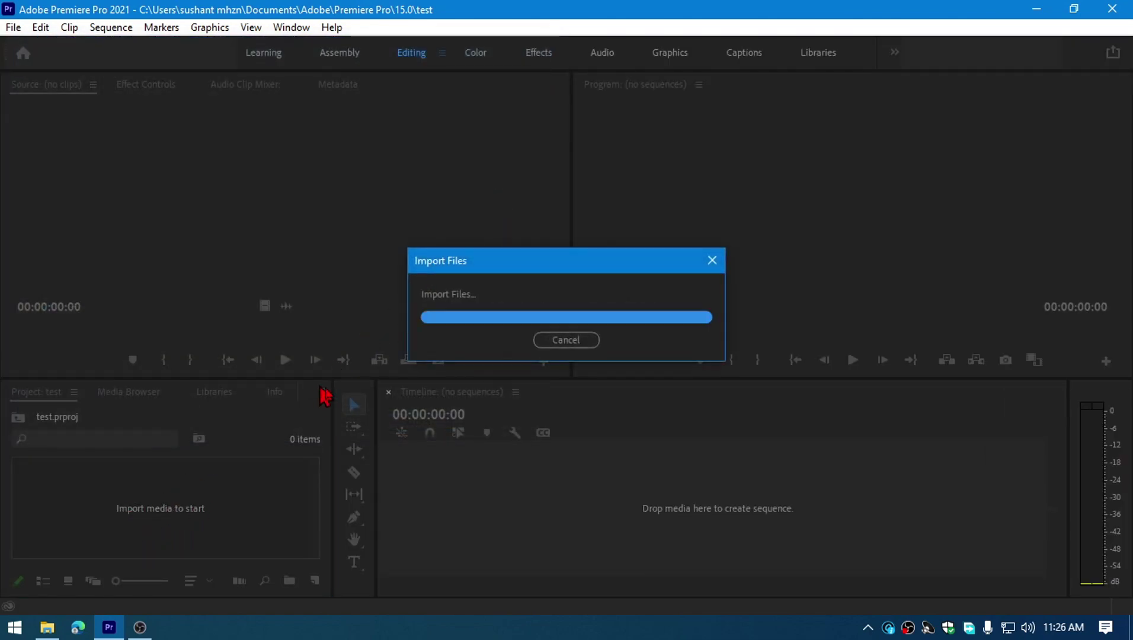
# Step: Create a sequence from the My Video clip in the timeline and move the playhead to 00:07:01:11
pyautogui.moveTo(127, 503); pyautogui.dragTo(544, 506)
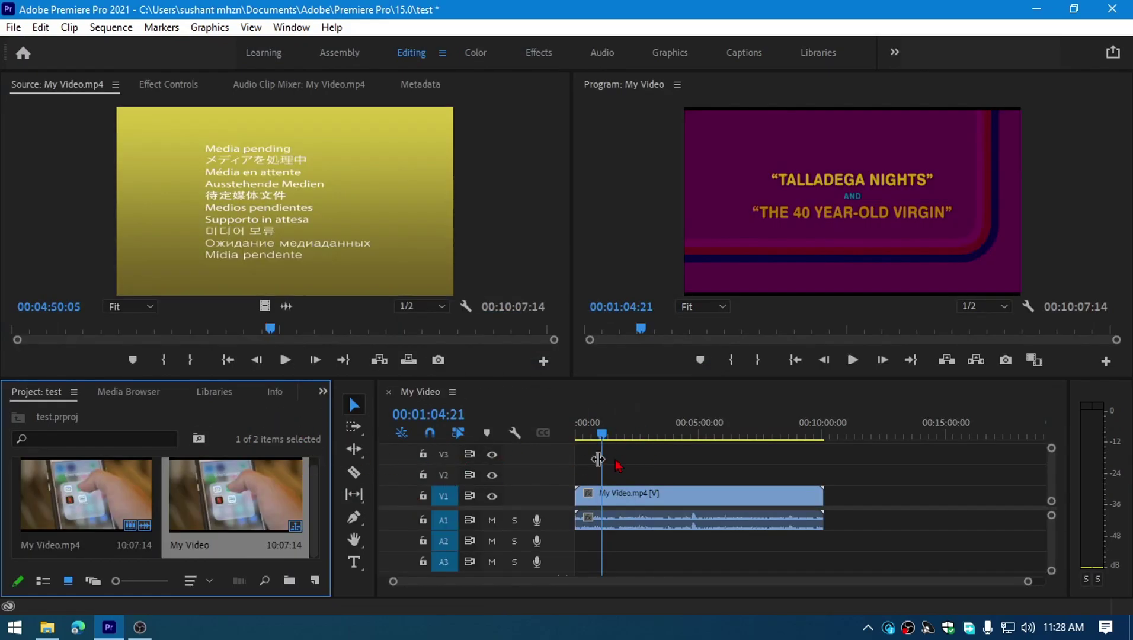
pyautogui.click(688, 436)
pyautogui.moveTo(622, 426); pyautogui.dragTo(749, 432)
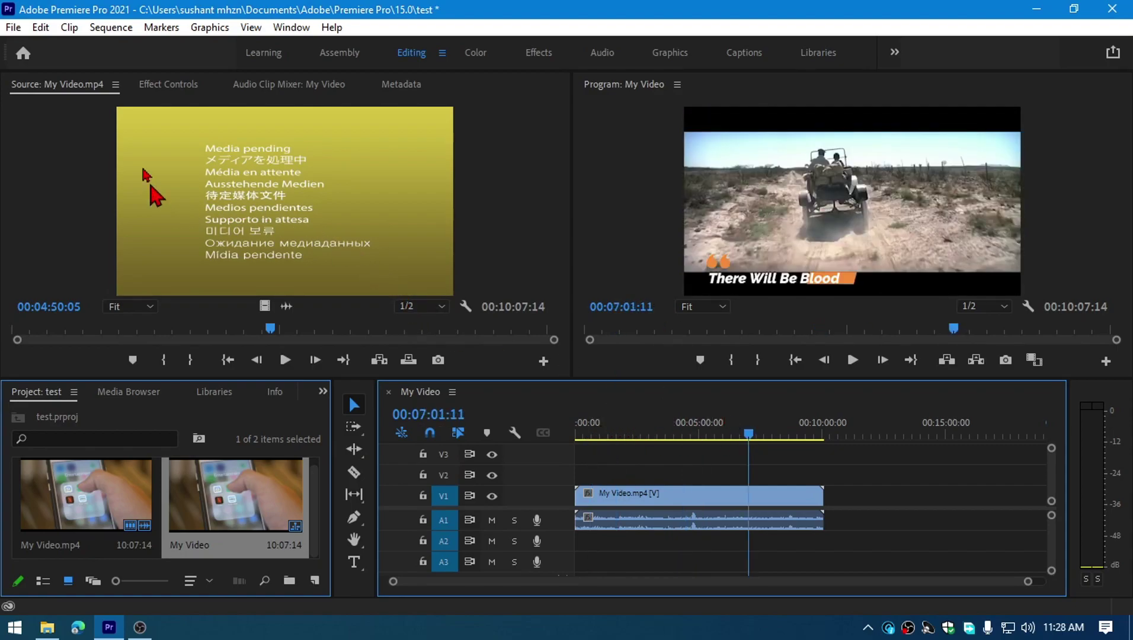
# Step: Open the media export settings for the My Video sequence and check the available encoding performance options in its video settings
pyautogui.click(13, 28)
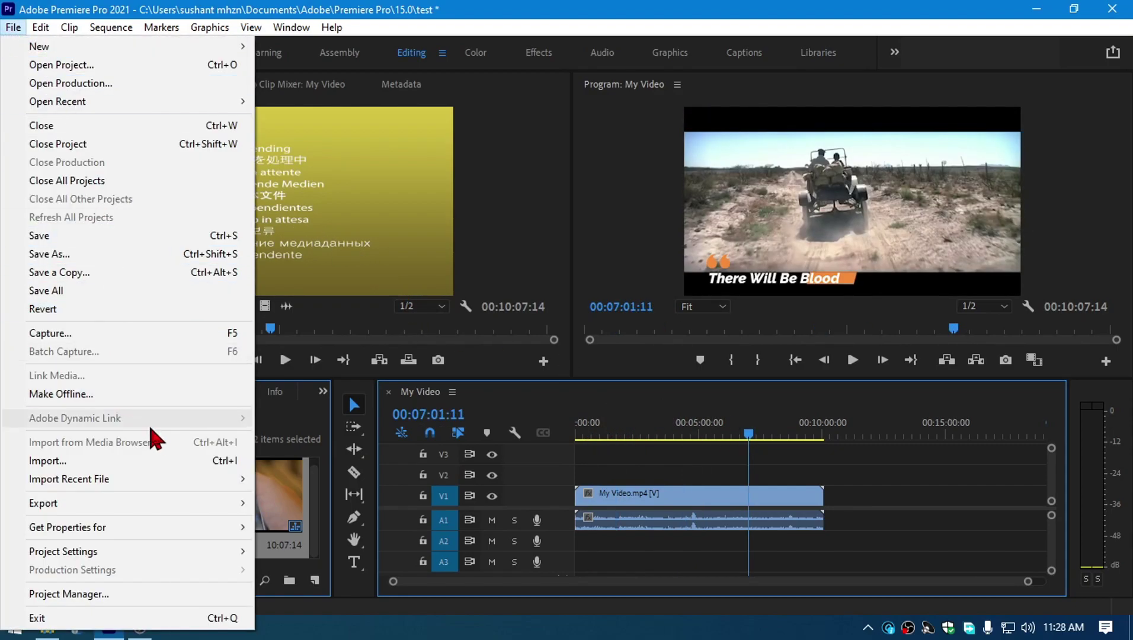
pyautogui.moveTo(148, 502)
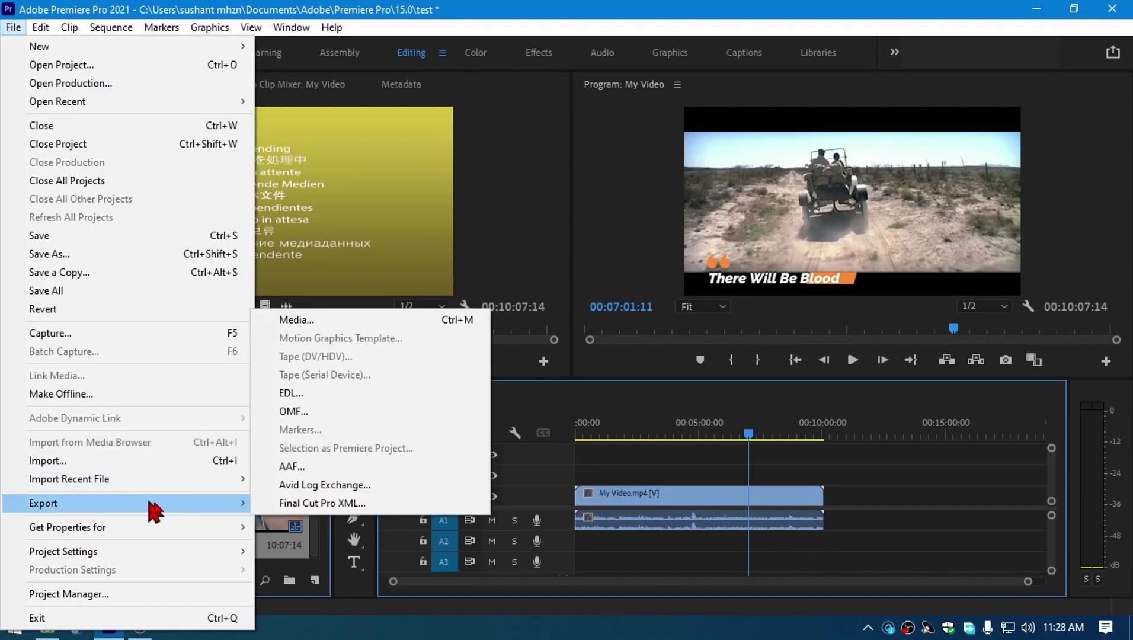
pyautogui.click(327, 323)
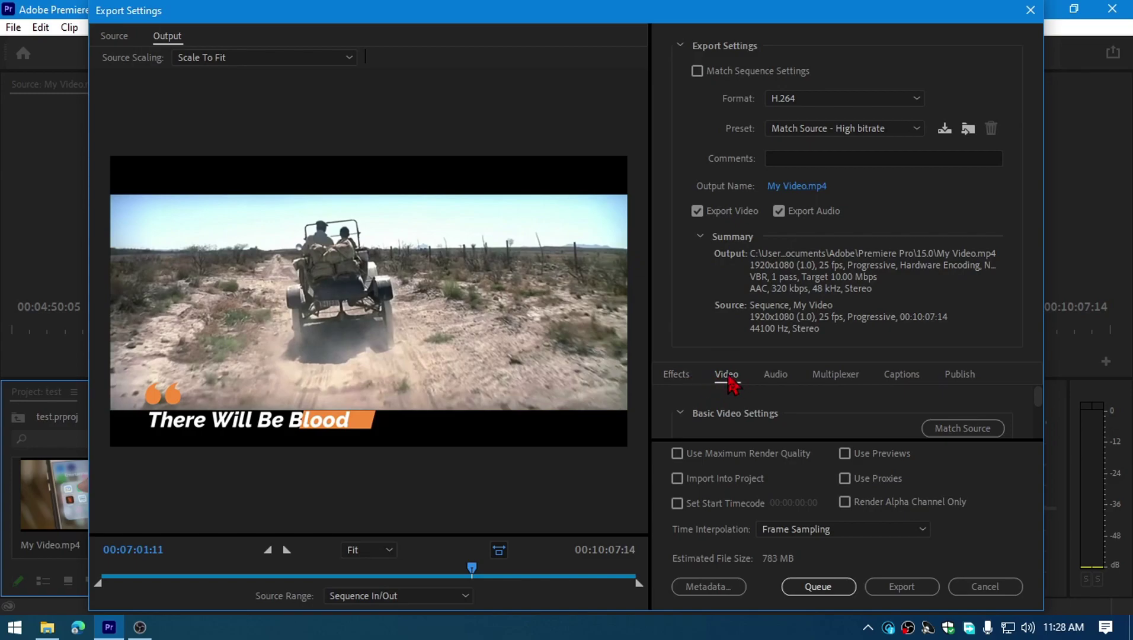
pyautogui.scroll(-5, 687, 415)
pyautogui.click(853, 418)
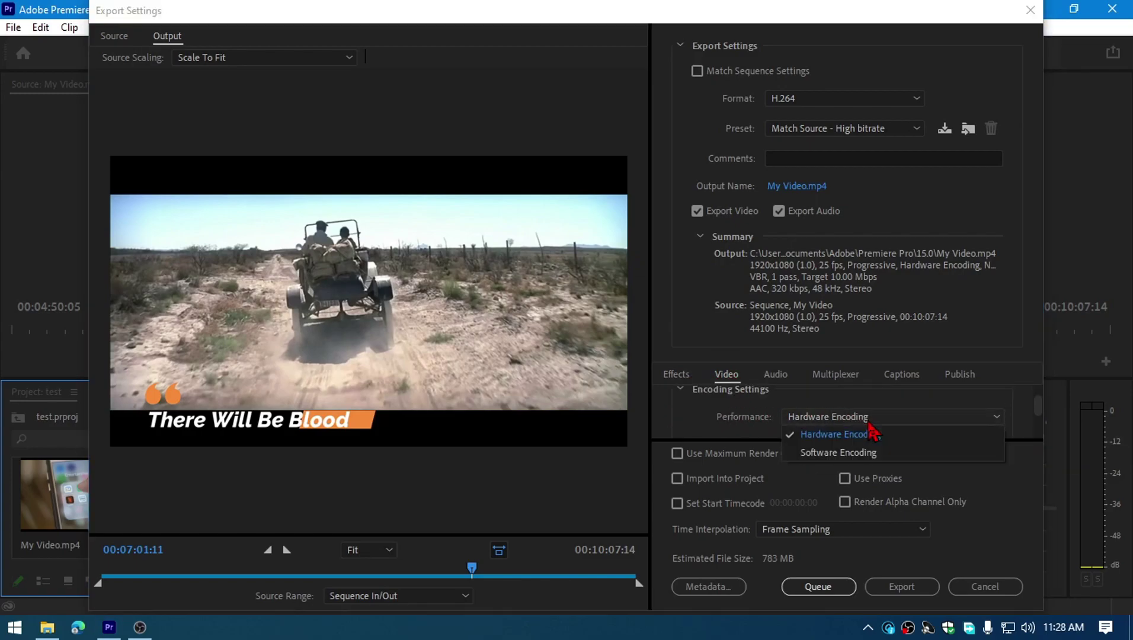
pyautogui.click(687, 427)
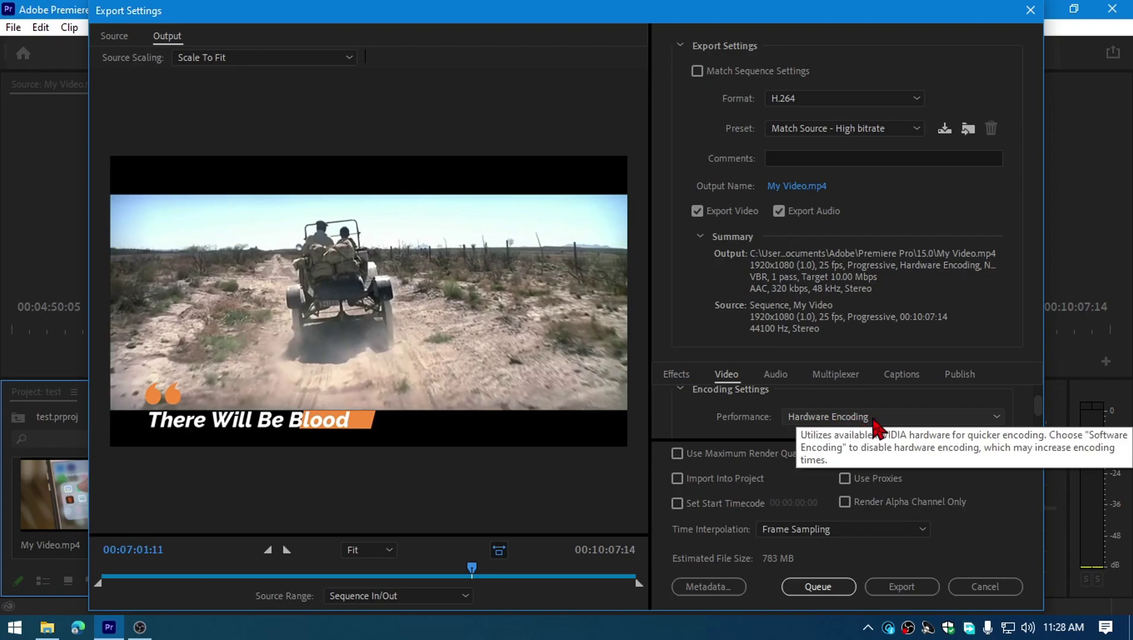
# Step: Open Task Manager and display the performance graphs for GPU 0
pyautogui.rightClick(618, 629)
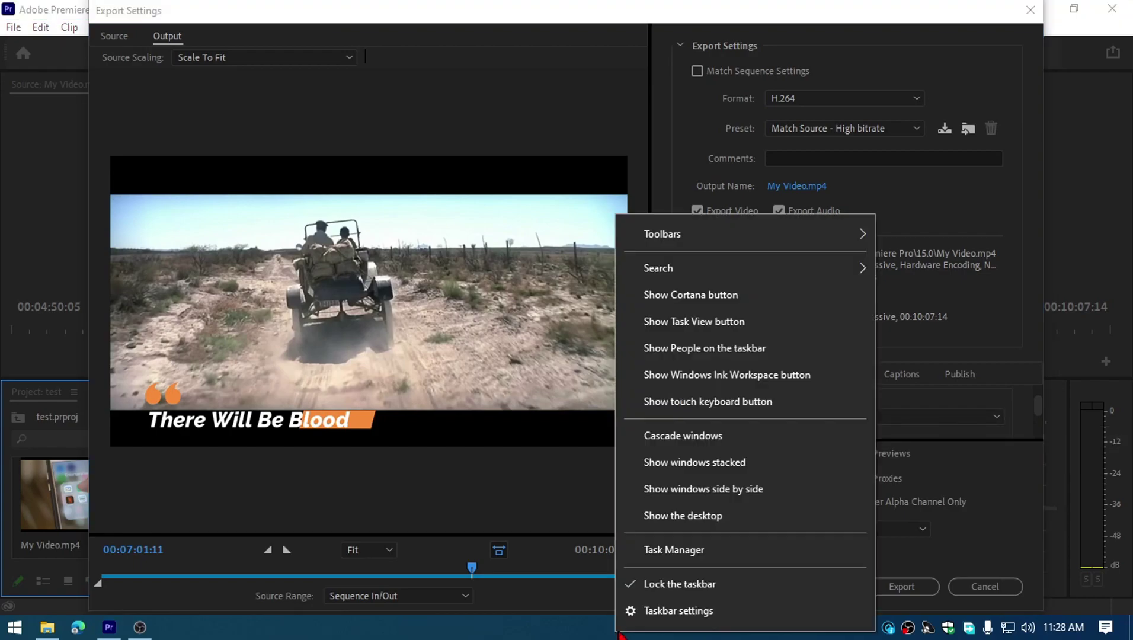
pyautogui.click(684, 554)
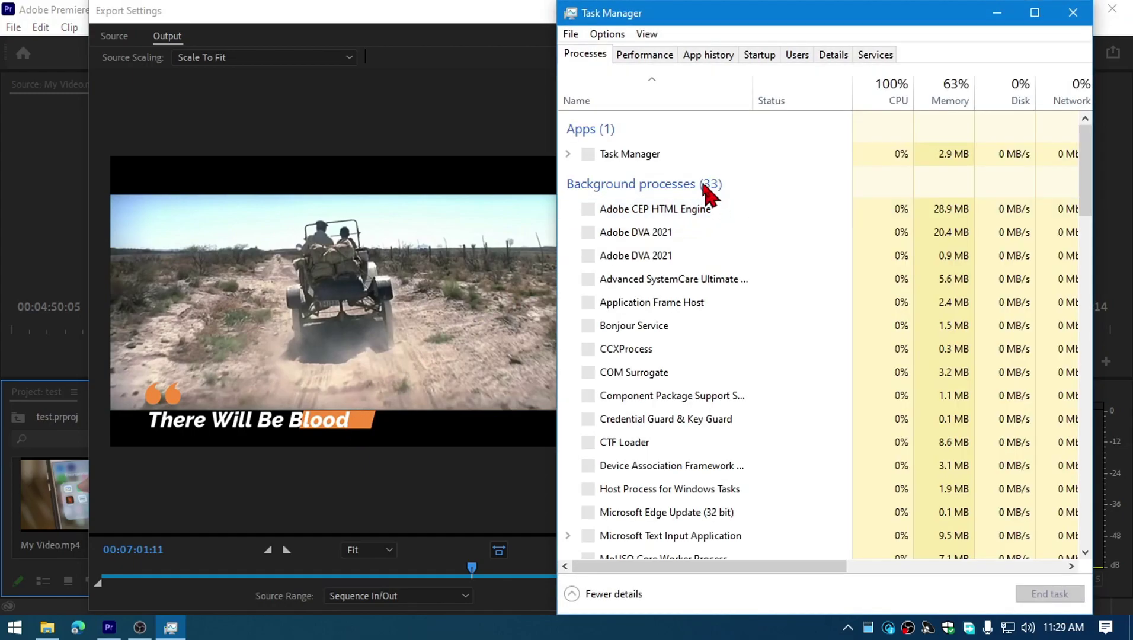
pyautogui.click(643, 55)
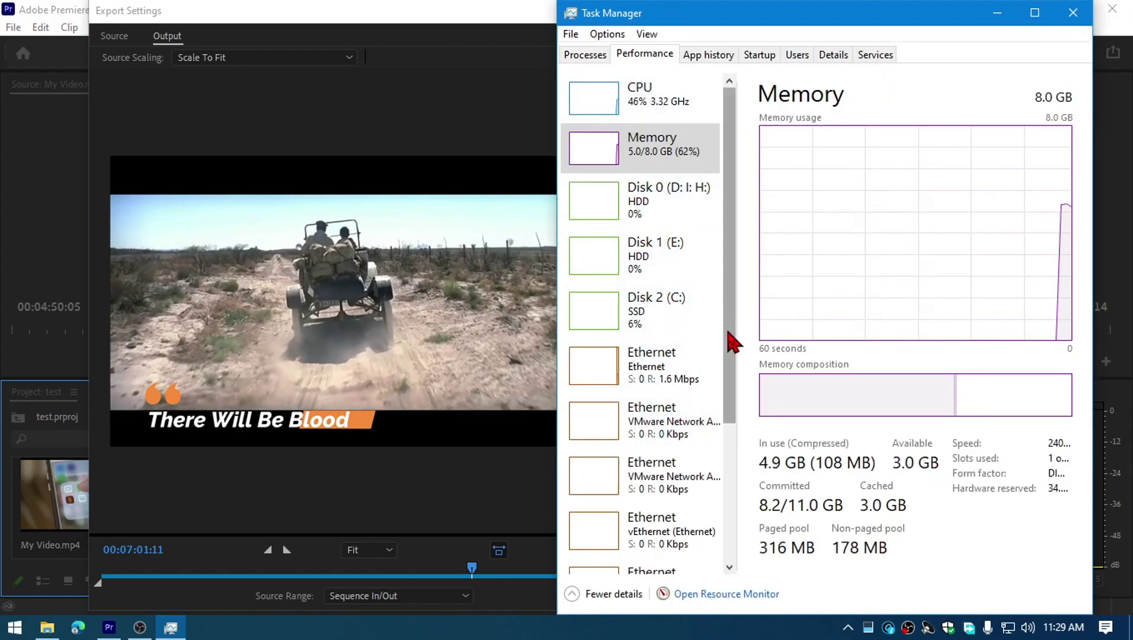
pyautogui.moveTo(728, 332); pyautogui.dragTo(760, 533)
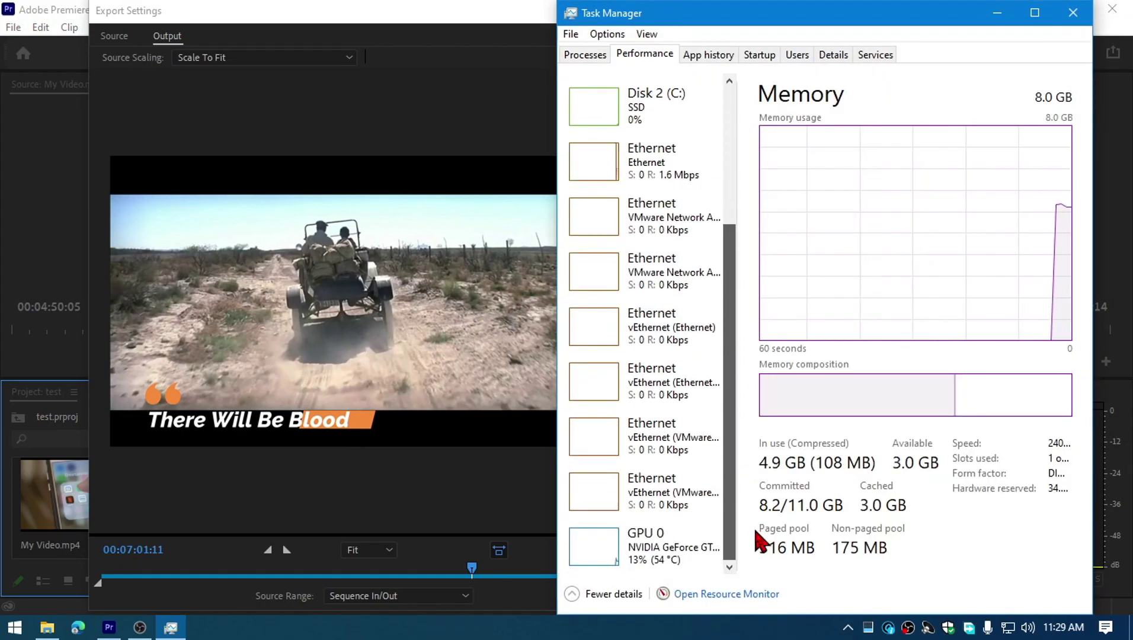
pyautogui.click(631, 568)
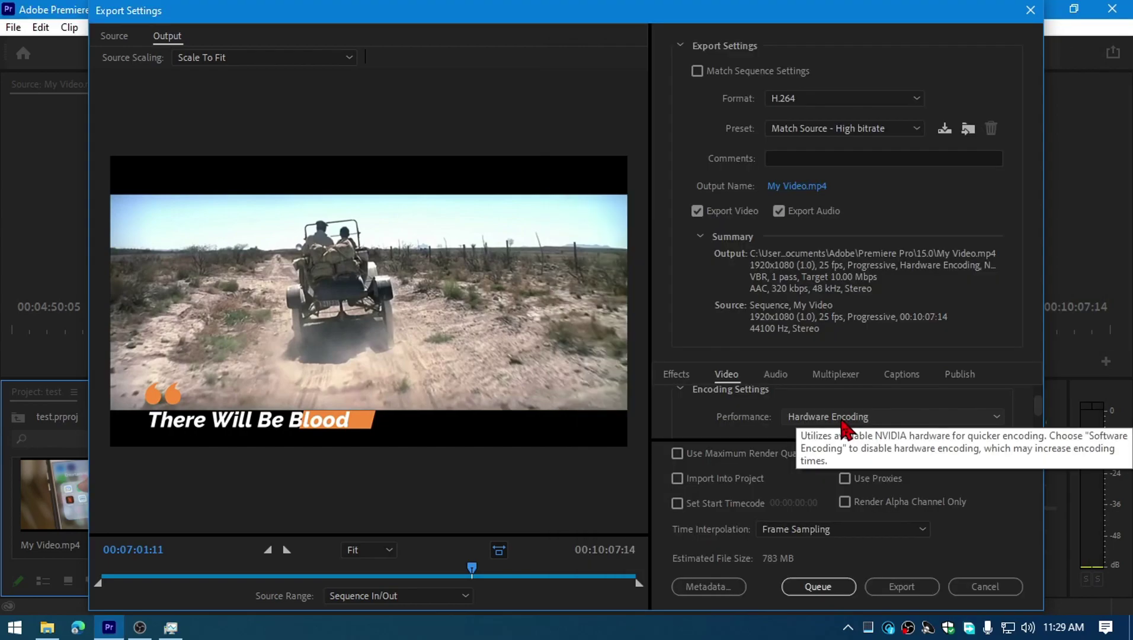
# Step: Select Hardware Encoding as the performance mode in Premiere Pro's export settings and start exporting the sequence
pyautogui.click(829, 416)
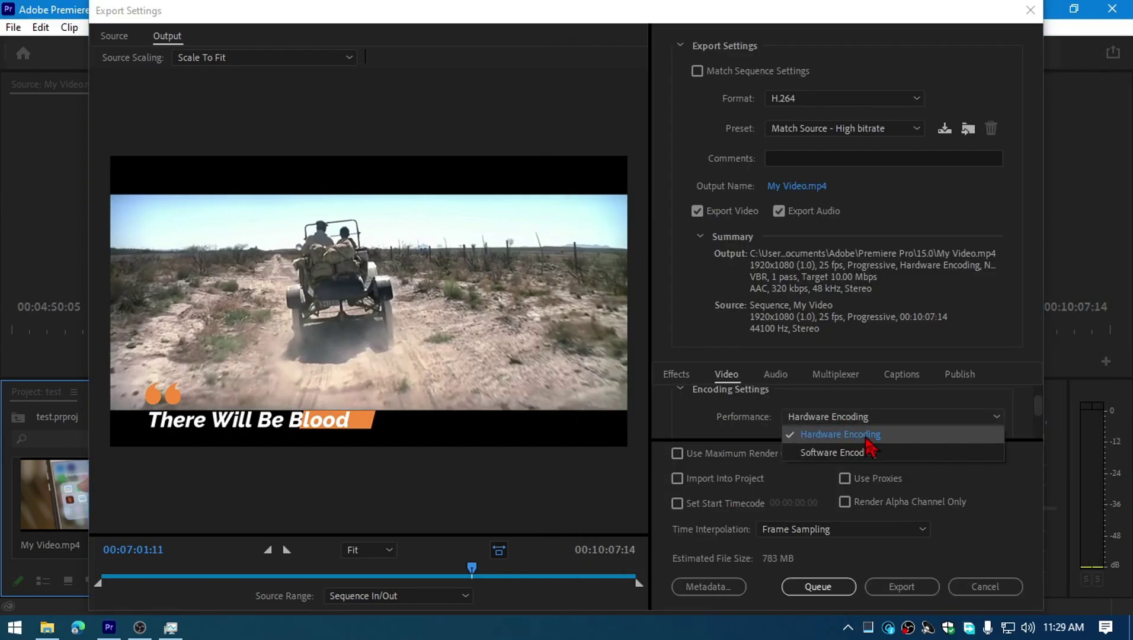
pyautogui.click(866, 438)
pyautogui.click(894, 585)
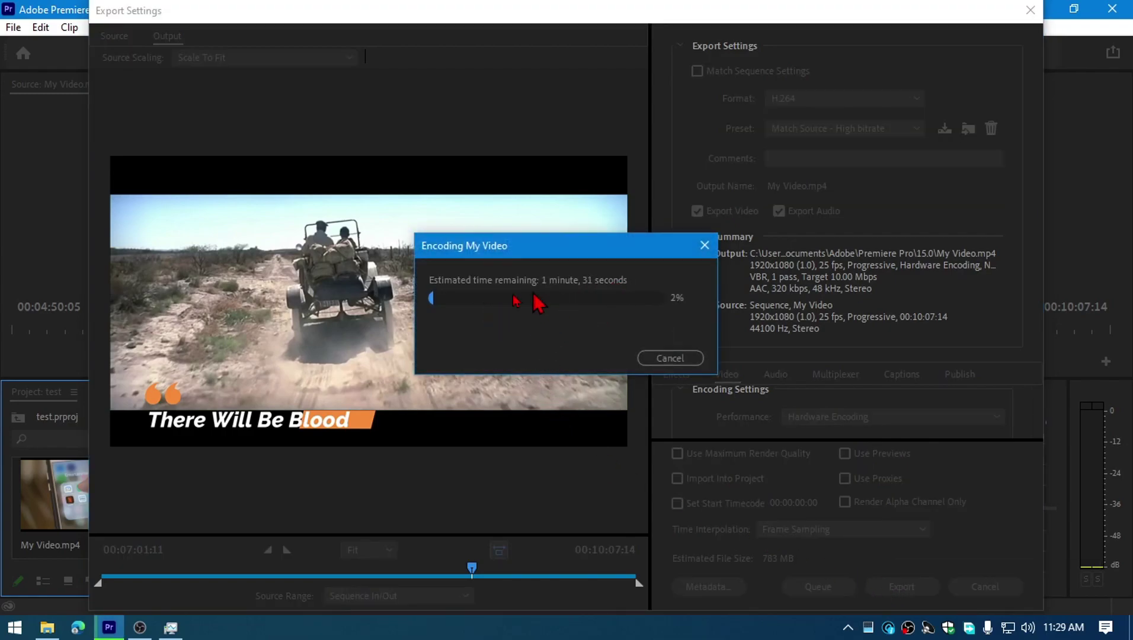
# Step: Examine the GPU and CPU load in Task Manager during encoding, and cancel the running export in Premiere Pro
pyautogui.click(171, 627)
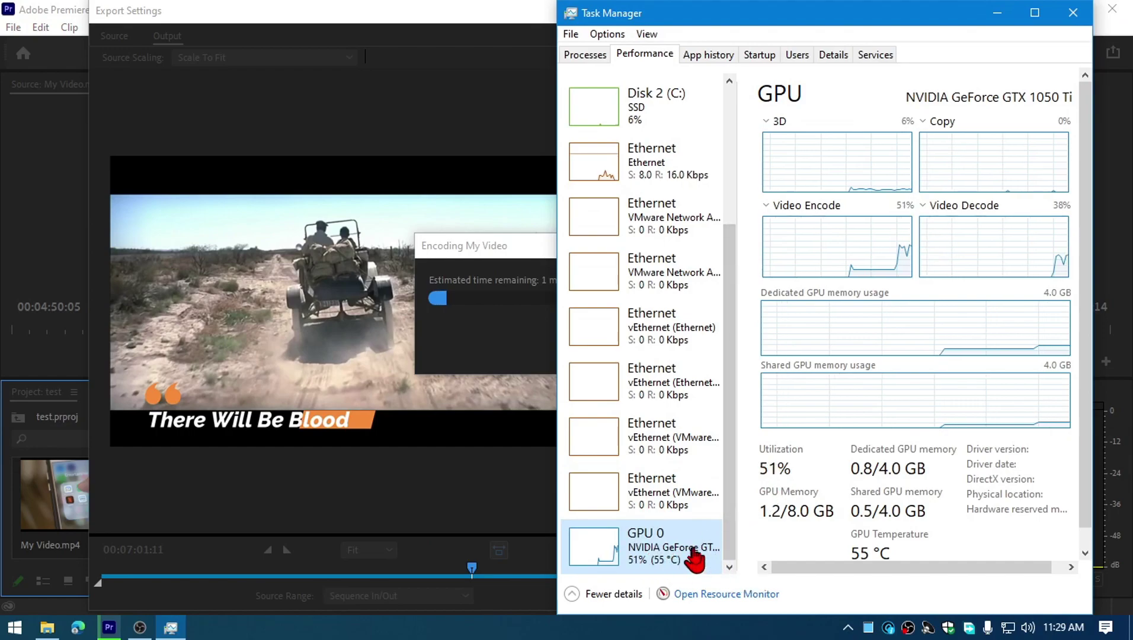
pyautogui.moveTo(731, 519); pyautogui.dragTo(745, 380)
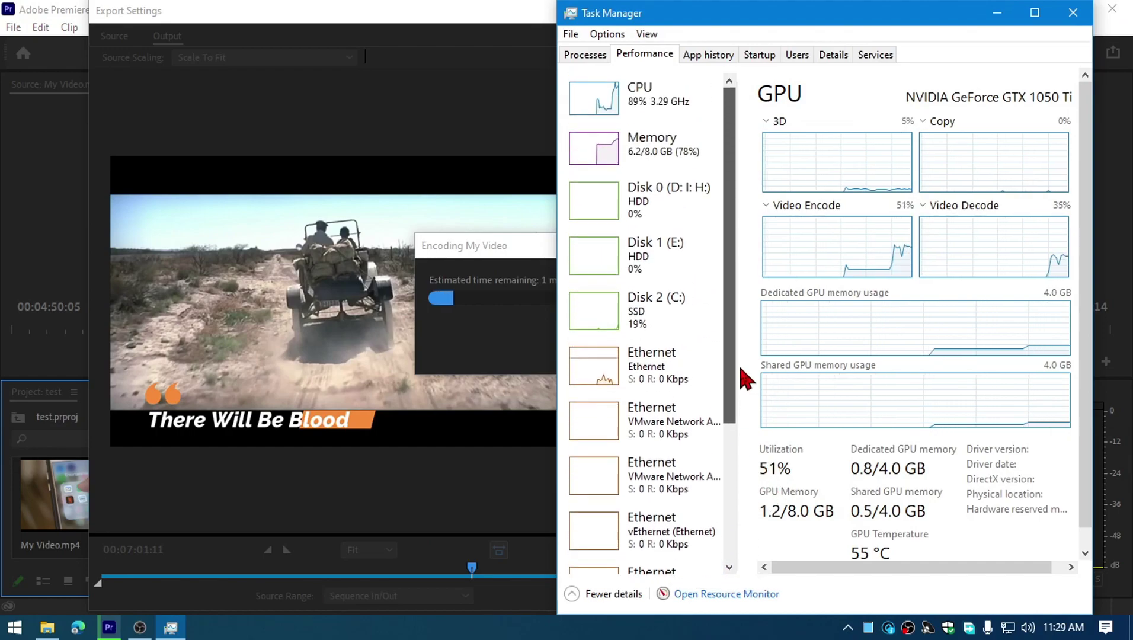
pyautogui.moveTo(728, 182); pyautogui.dragTo(733, 205)
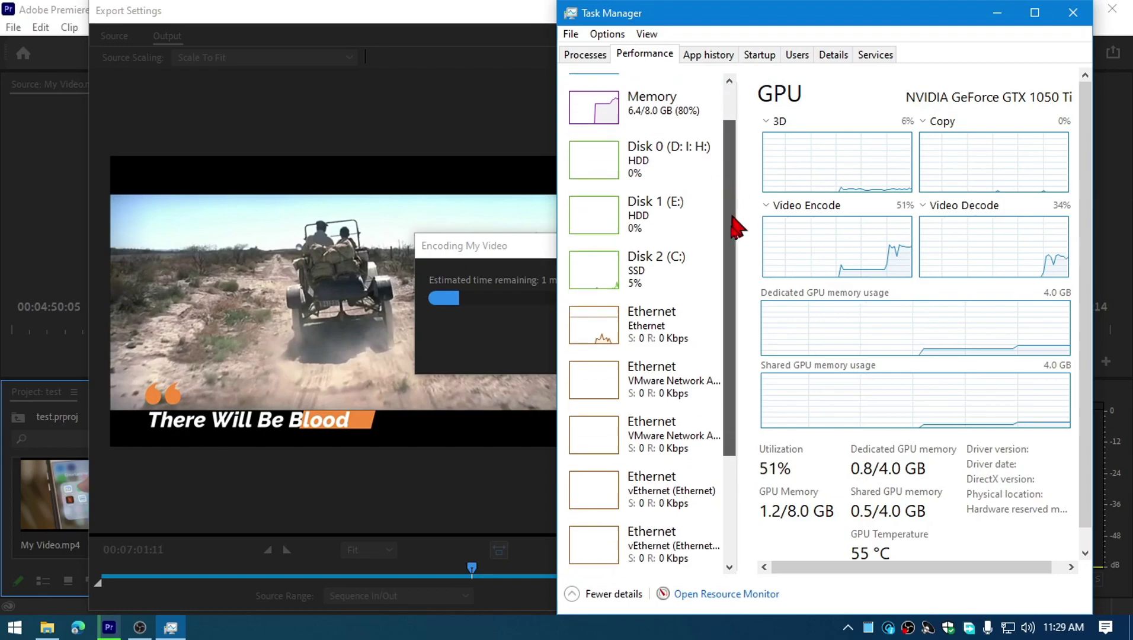
pyautogui.hotkey('alt', 'Tab')
pyautogui.click(666, 358)
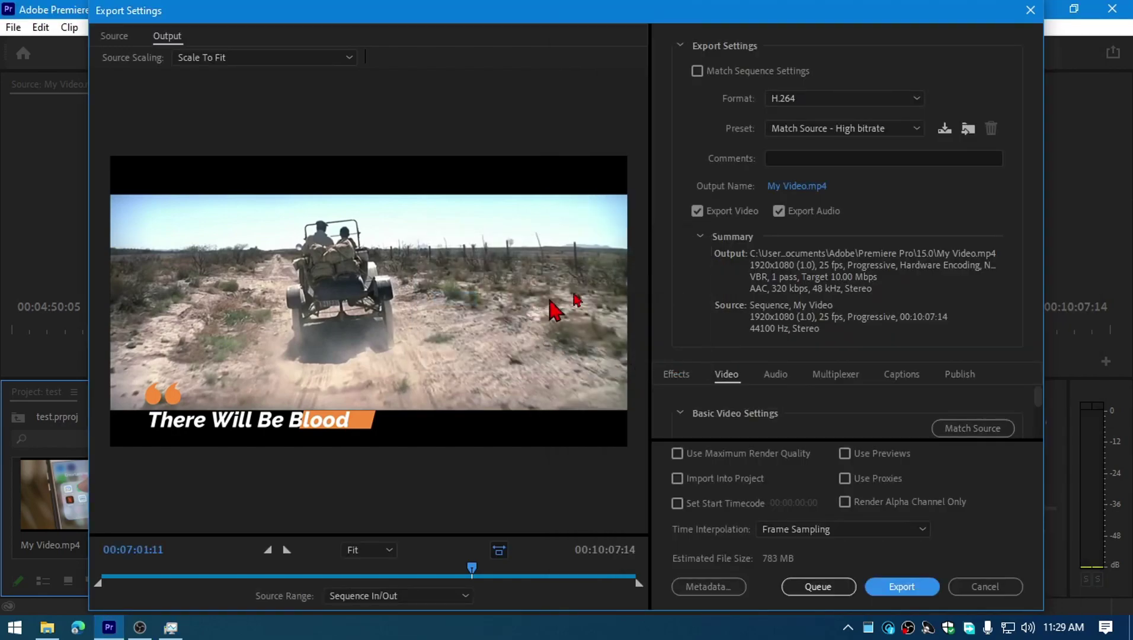